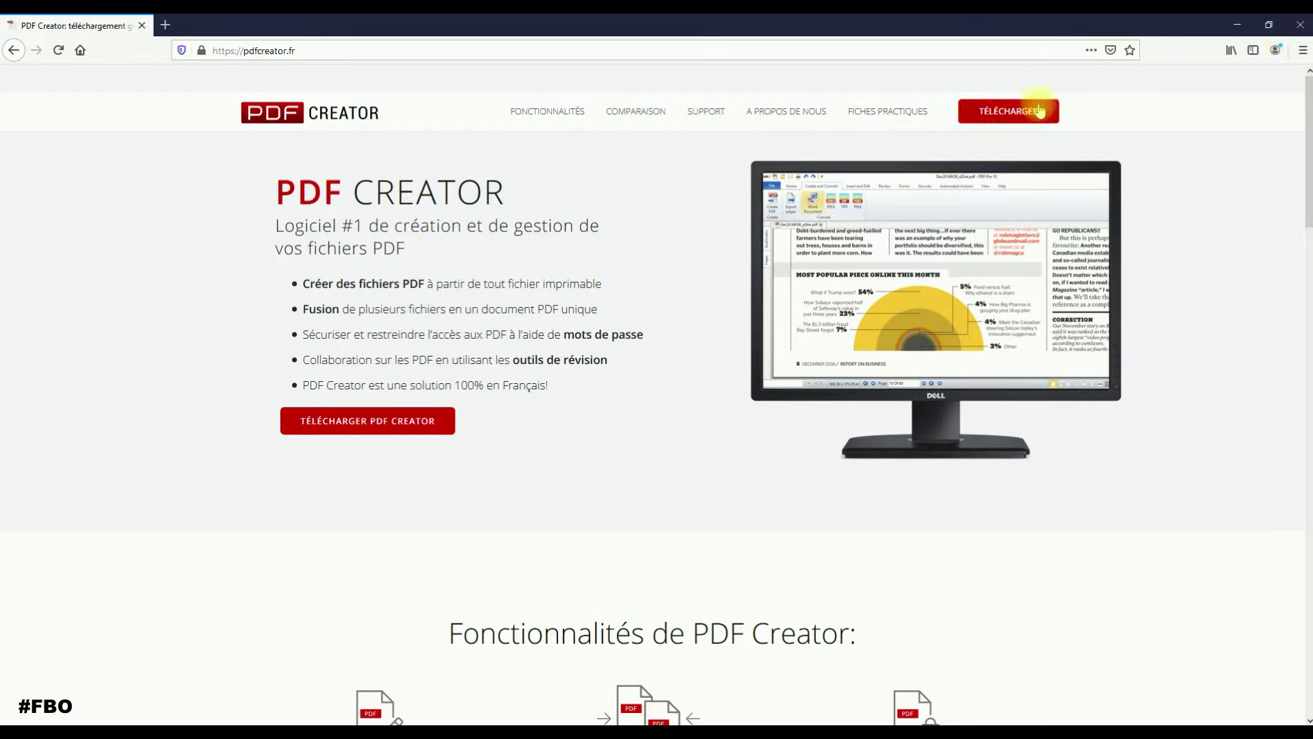
Leave the PDF Creator website and look at the contents of the demo folder on the desktop.
click(1300, 26)
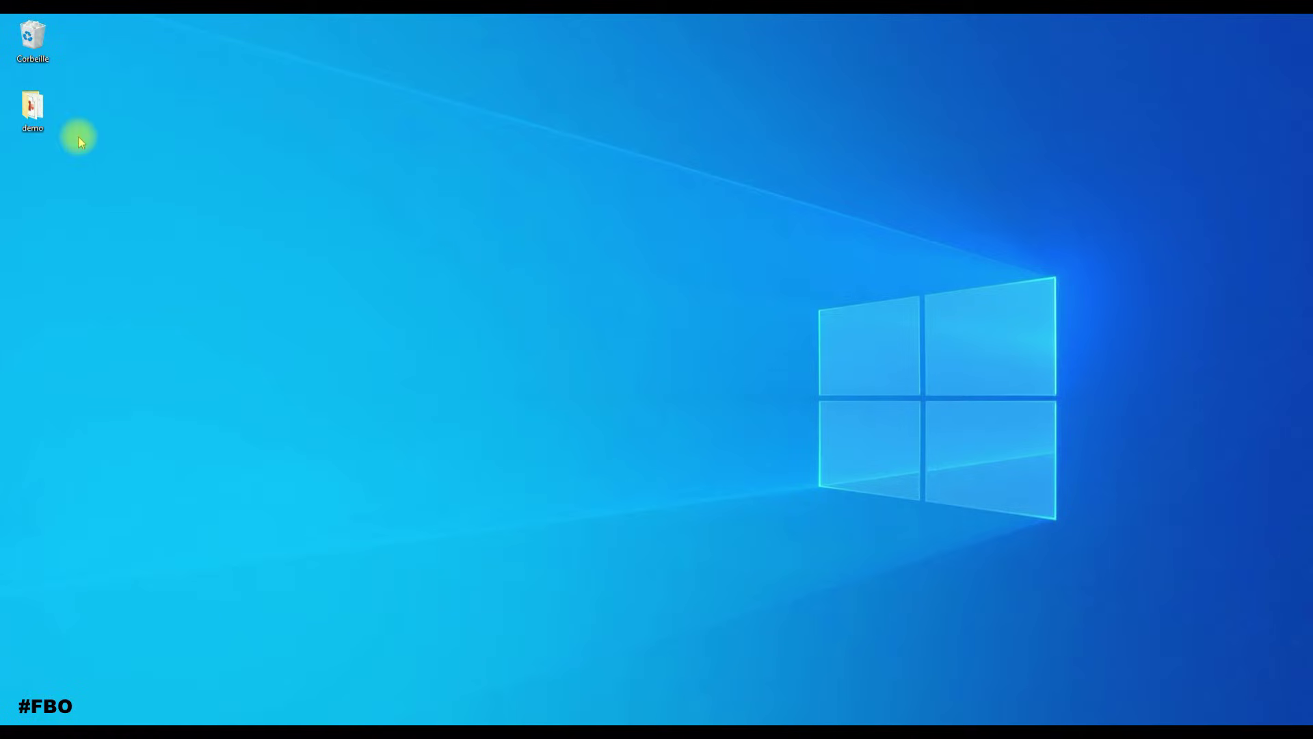
double_click(31, 109)
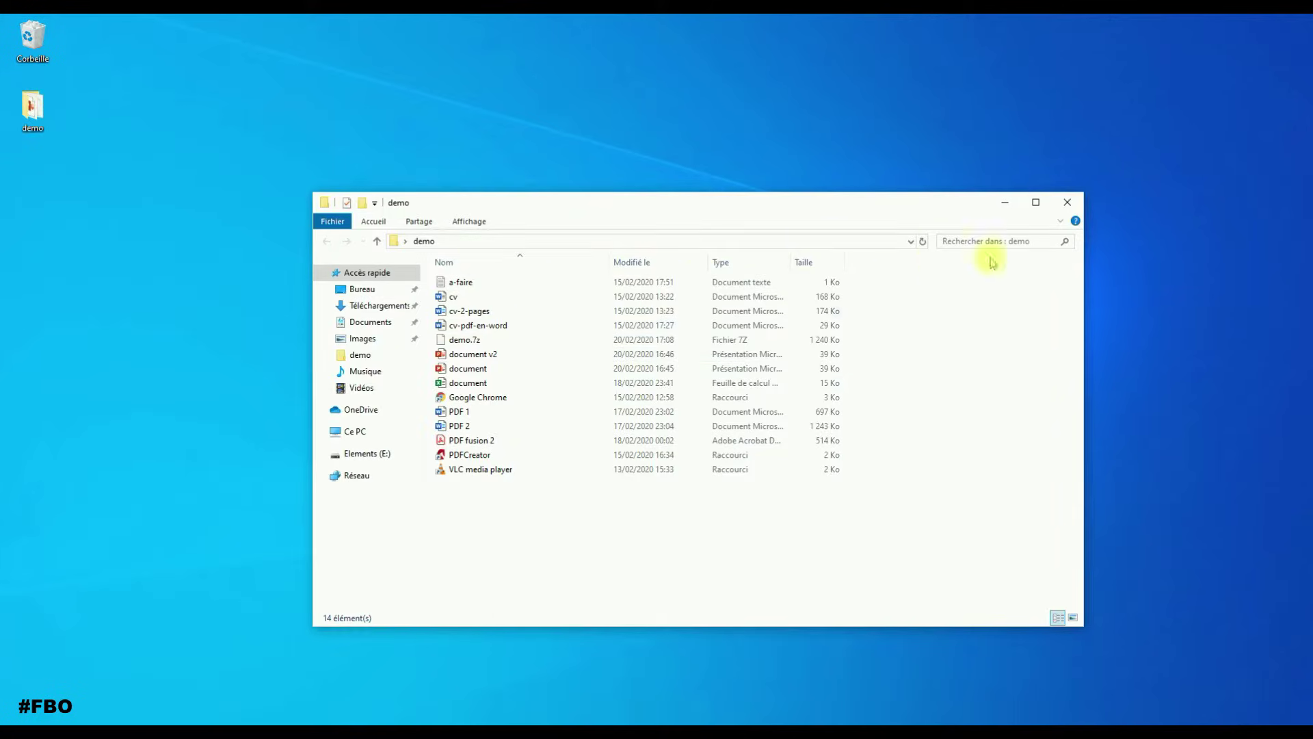
click(1067, 204)
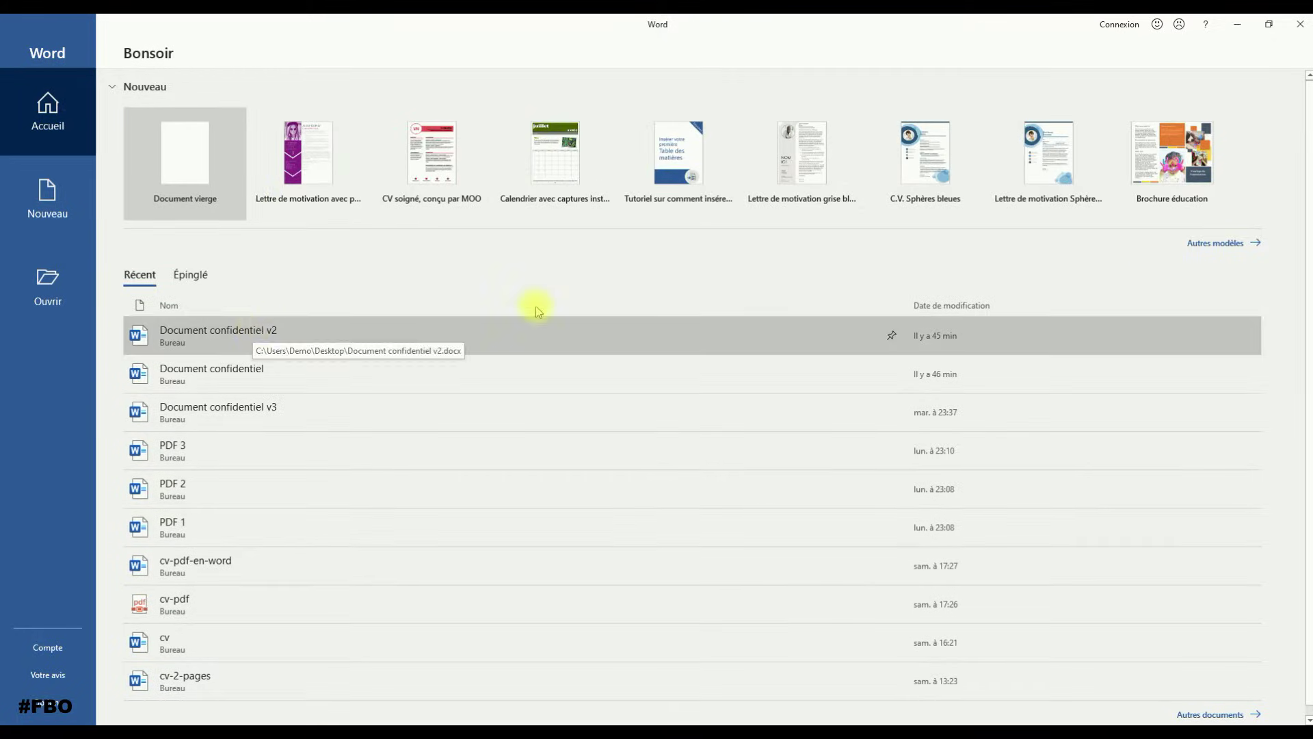
Create a blank document in Word and print it with the PDFCreator virtual printer.
click(160, 177)
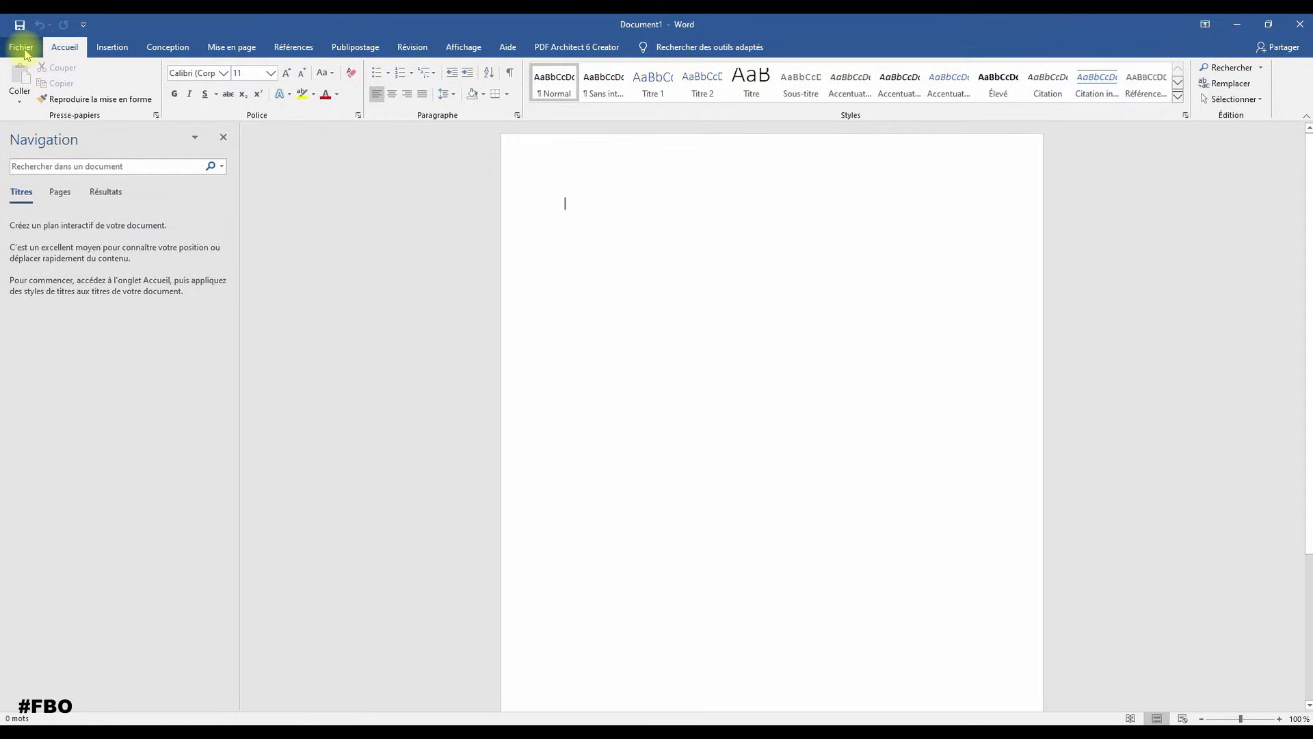
click(21, 48)
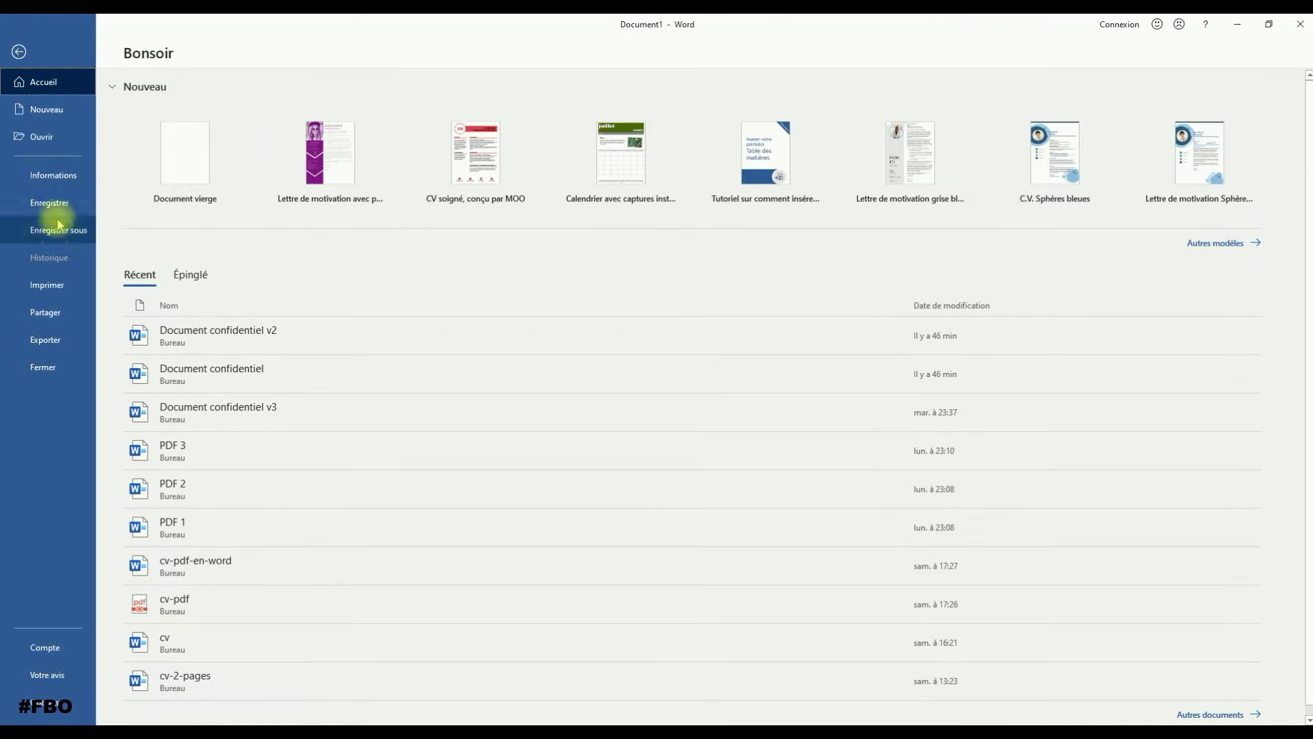
click(48, 286)
click(205, 189)
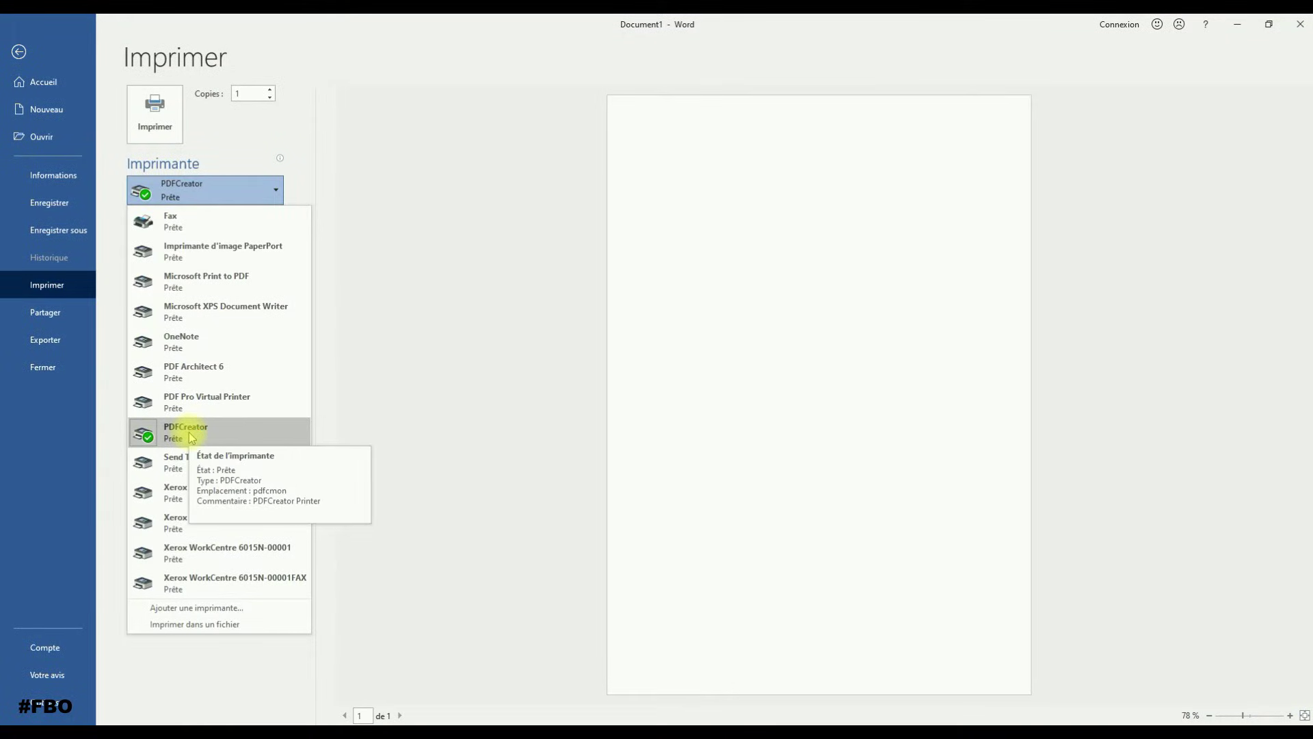
click(504, 203)
click(153, 113)
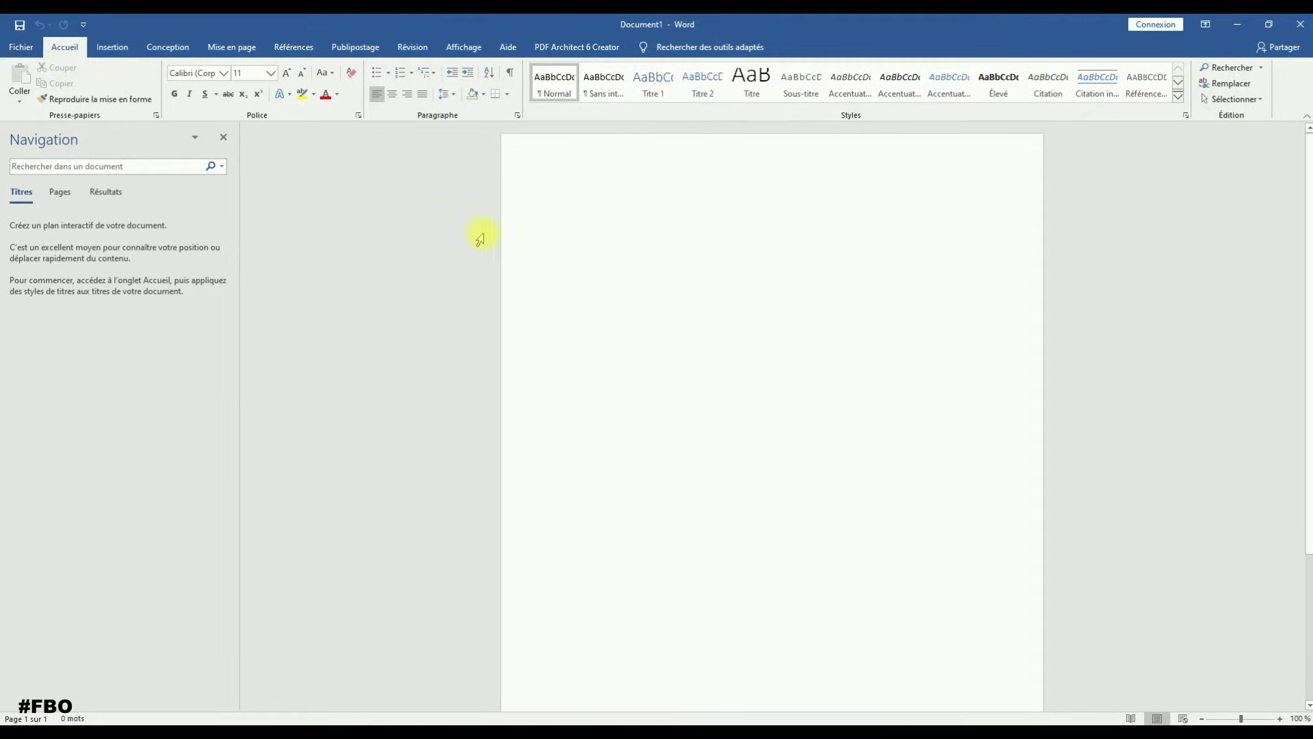
Save the print job in PDFCreator as Document1.pdf in the Desktop folder with the default profile.
right_click(333, 251)
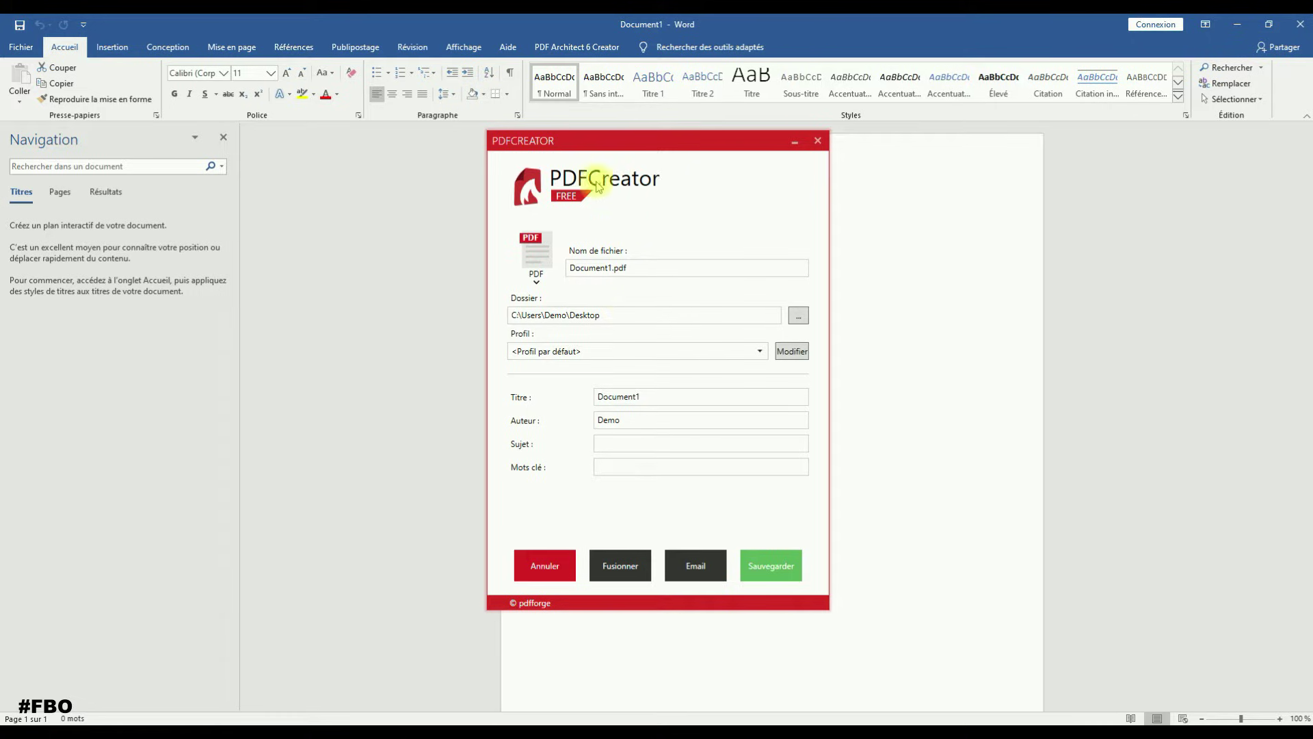
click(621, 313)
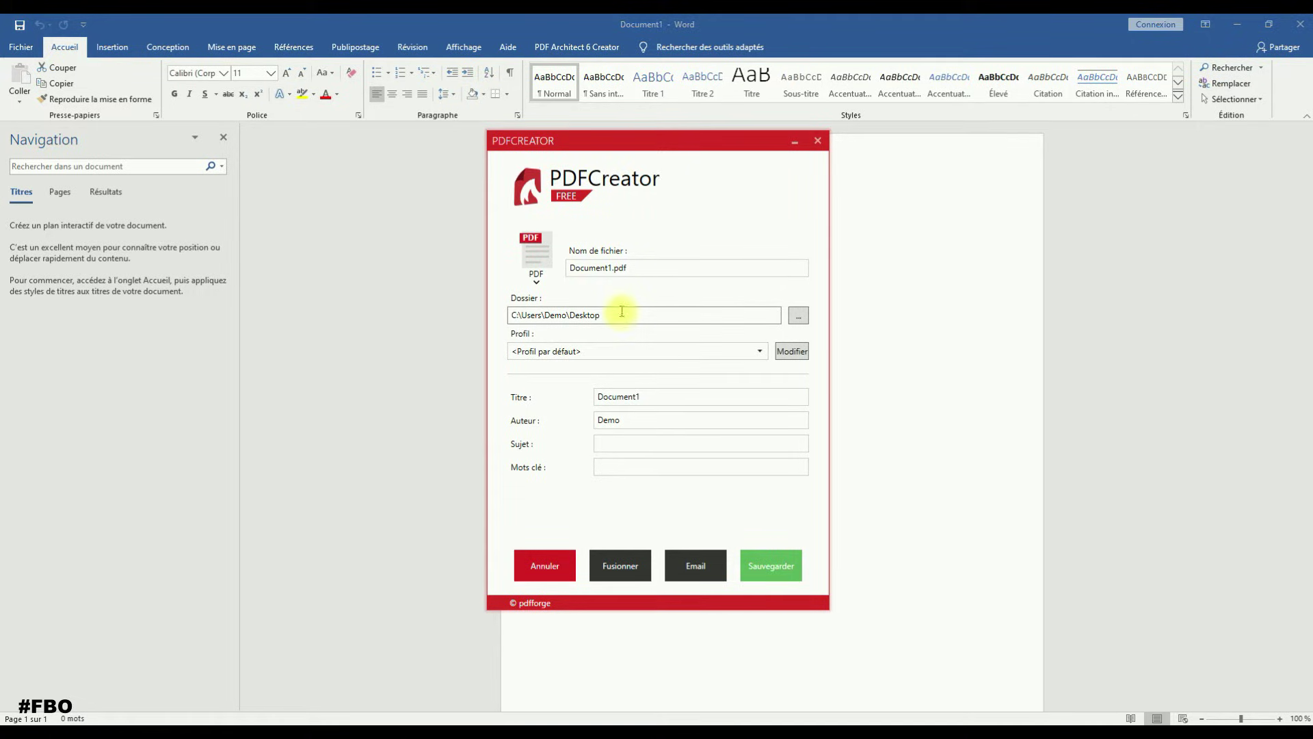
click(622, 267)
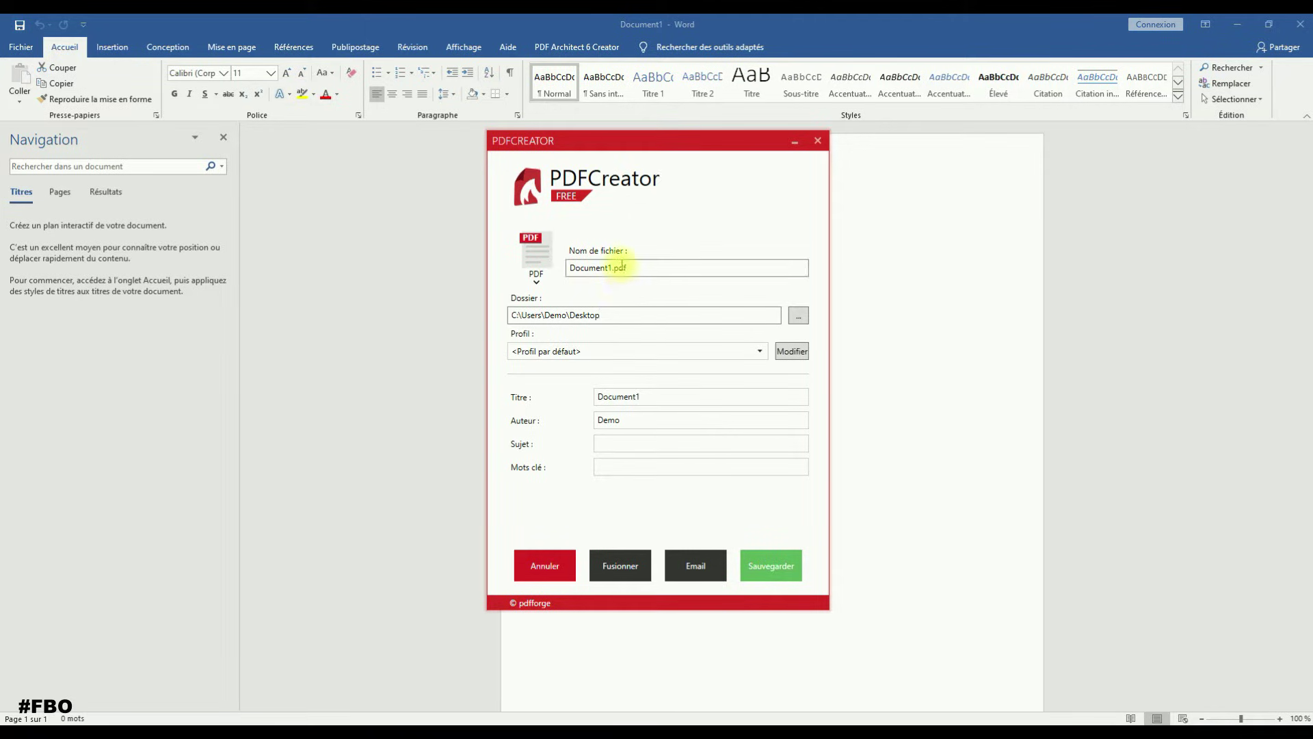
double_click(616, 267)
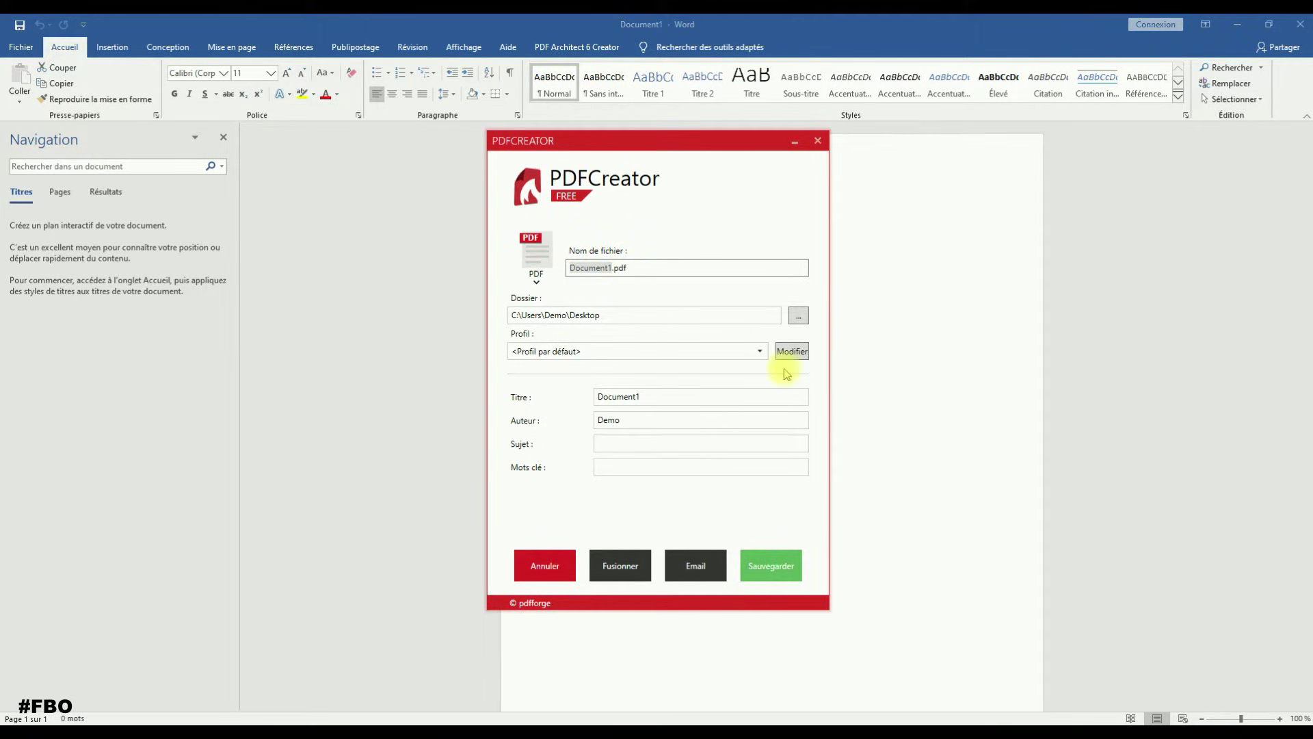
click(779, 558)
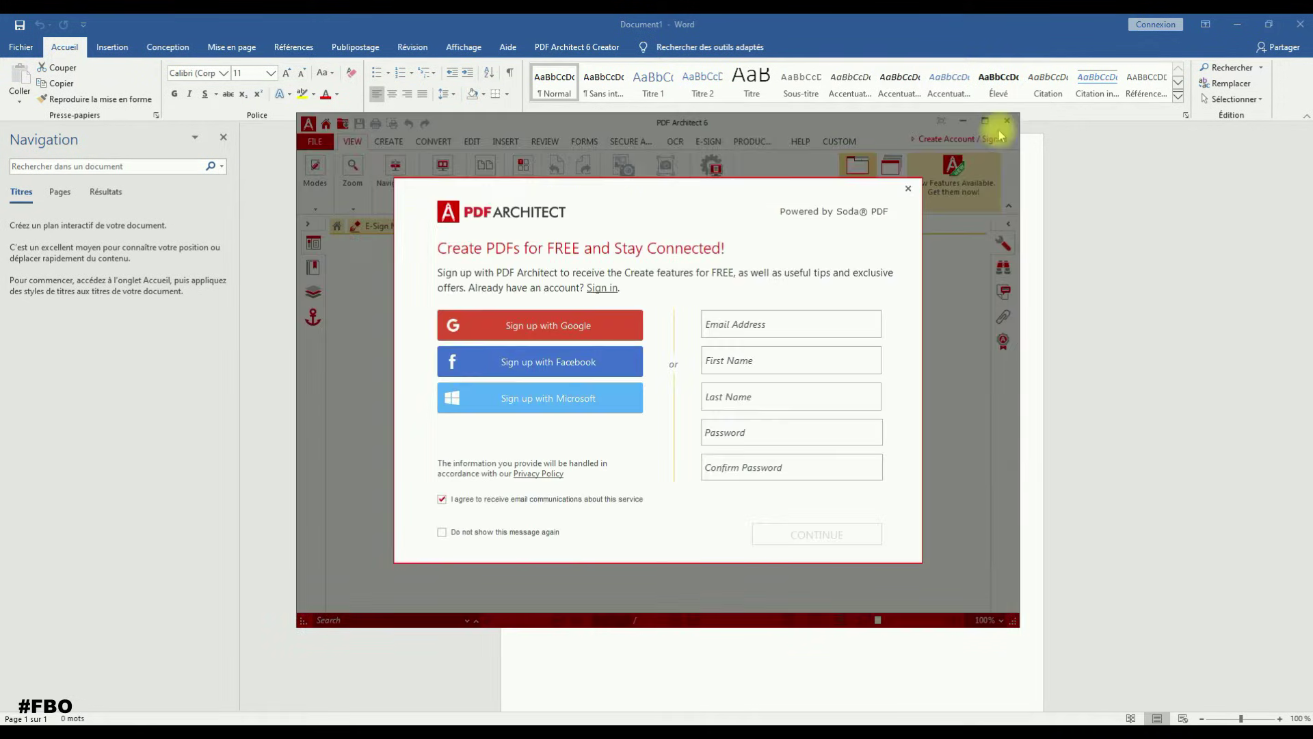
Dismiss the PDF Architect sign-up, default-application and upgrade prompts, and close PDF Architect and the PDFCreator update offer.
click(908, 188)
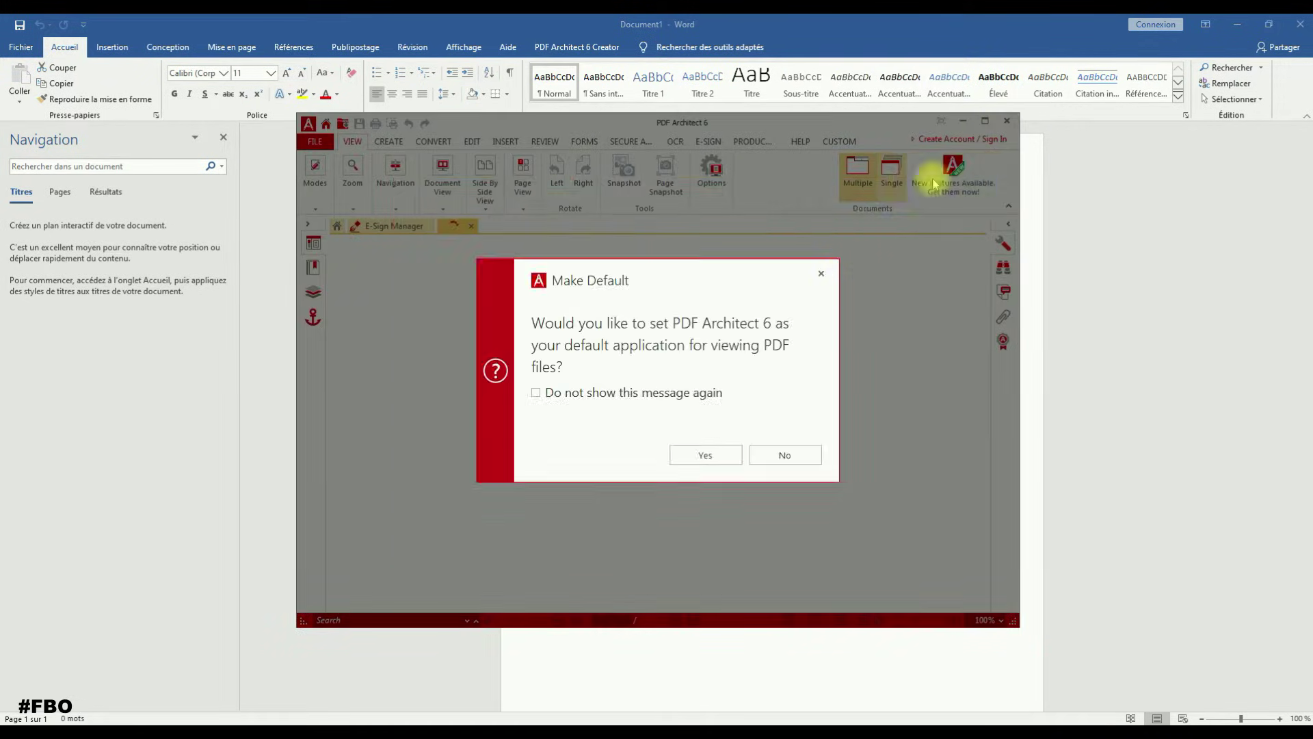
click(766, 456)
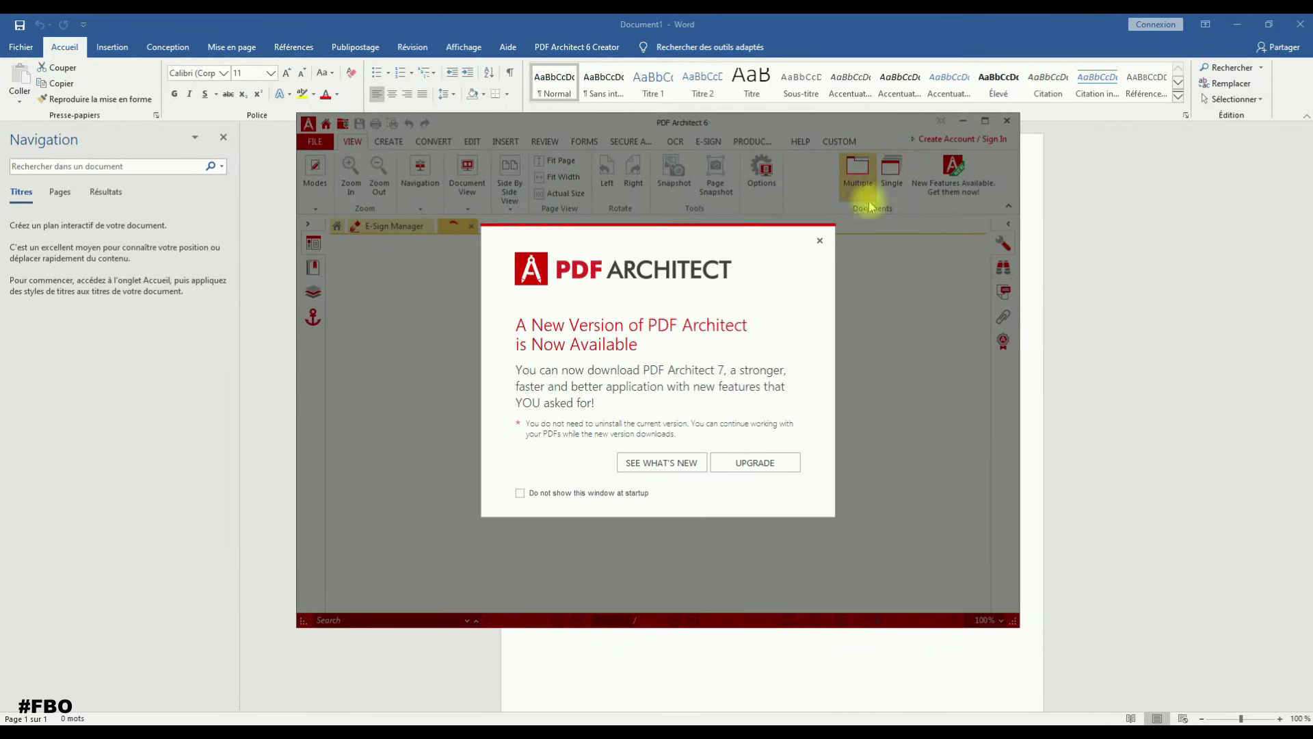
click(821, 241)
click(1007, 123)
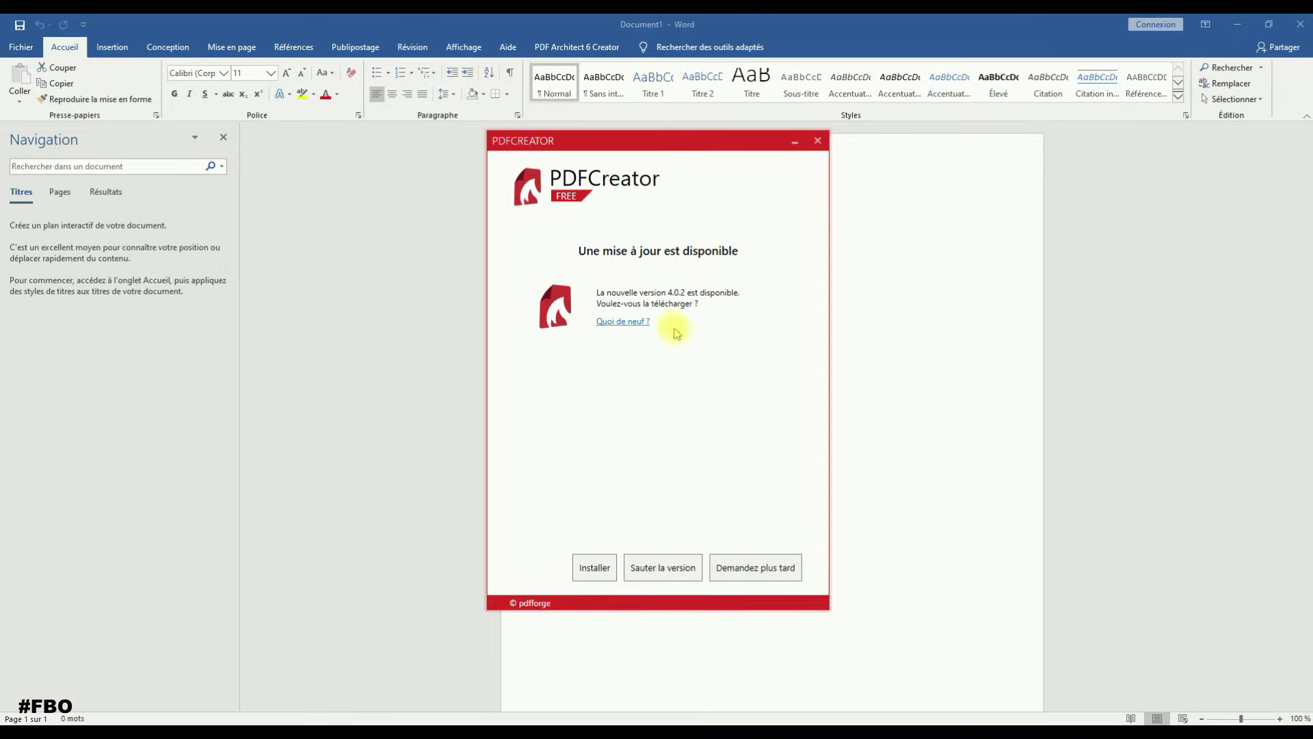
click(816, 139)
Minimise Word, open the Document1 PDF from the desktop to check it, and close the reader.
click(1238, 23)
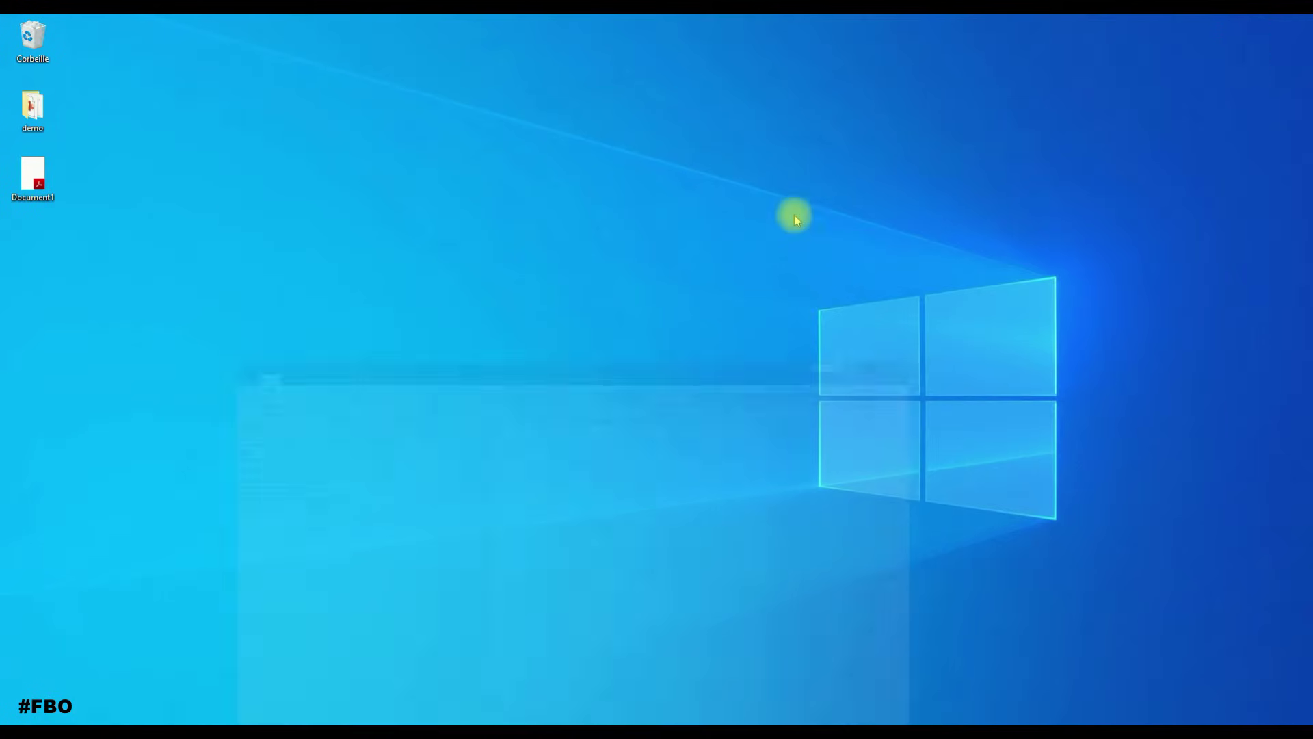
click(25, 190)
double_click(26, 193)
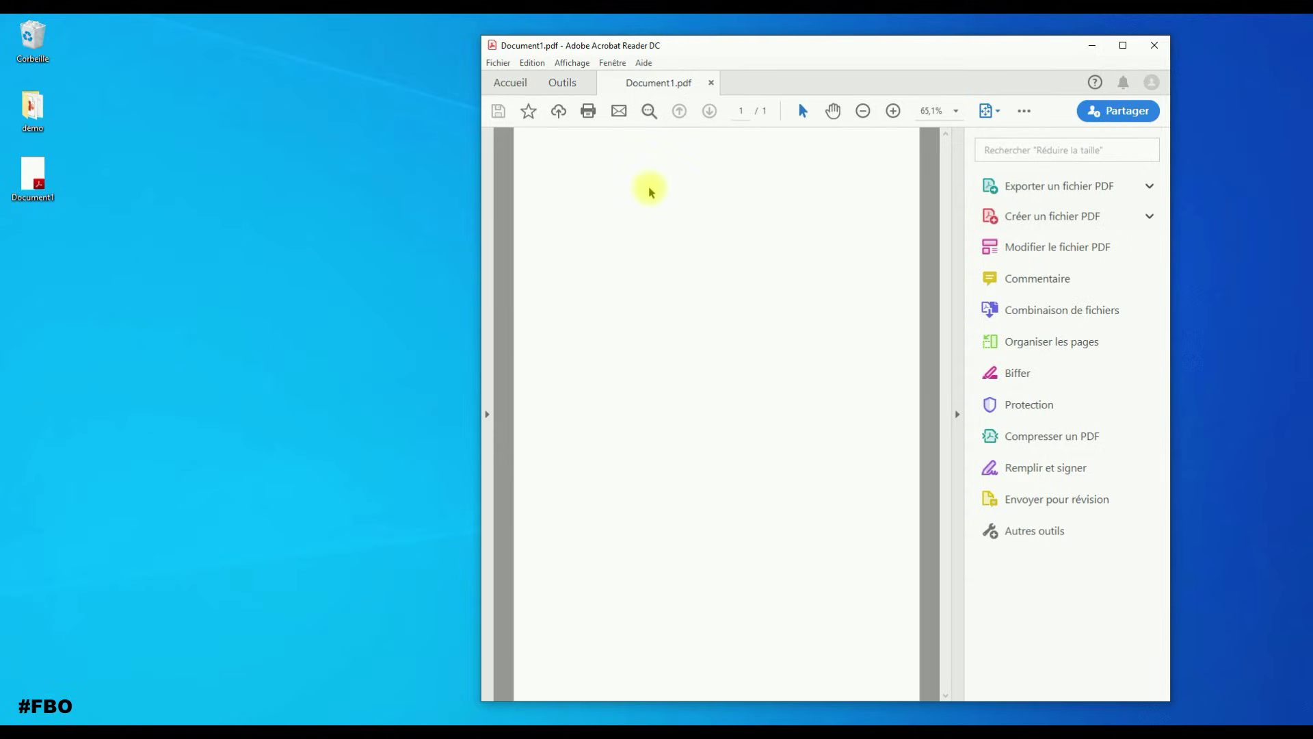
click(1162, 50)
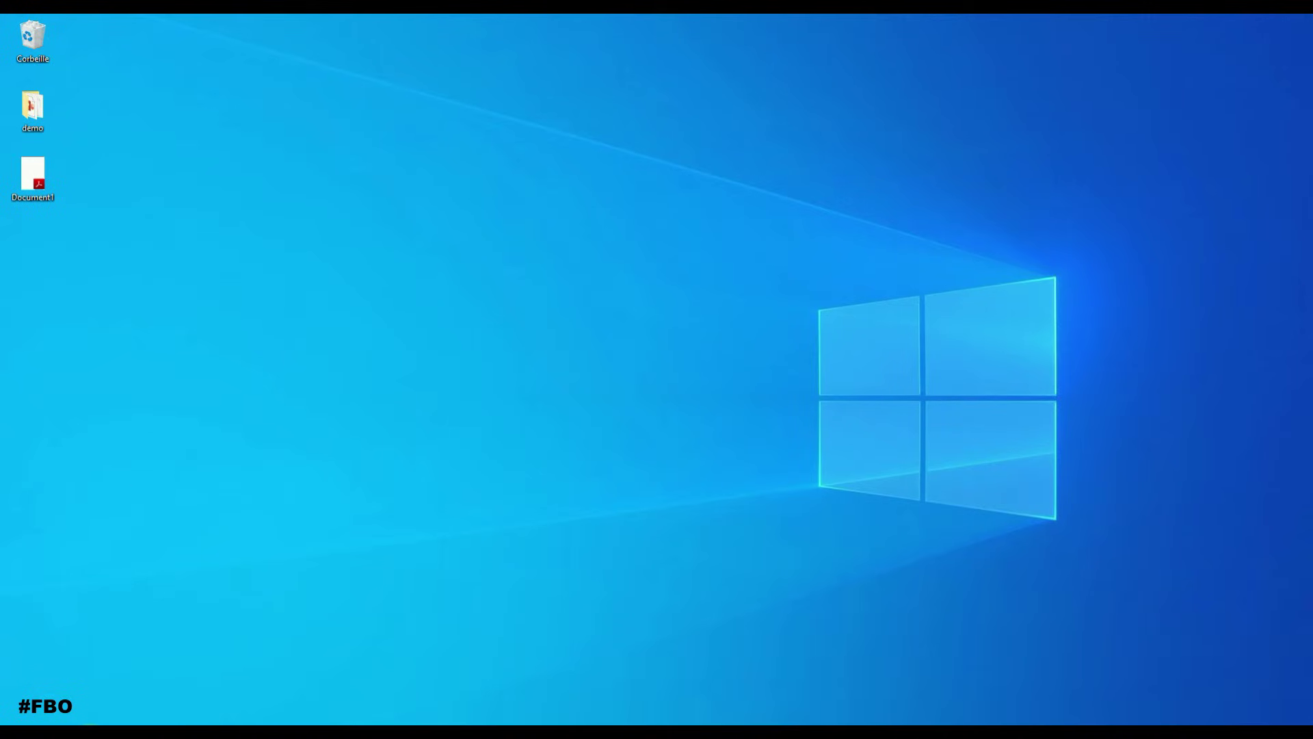
Find Bloc-notes by searching Windows for "texte", open it and write "document" in the empty note.
key(super+s)
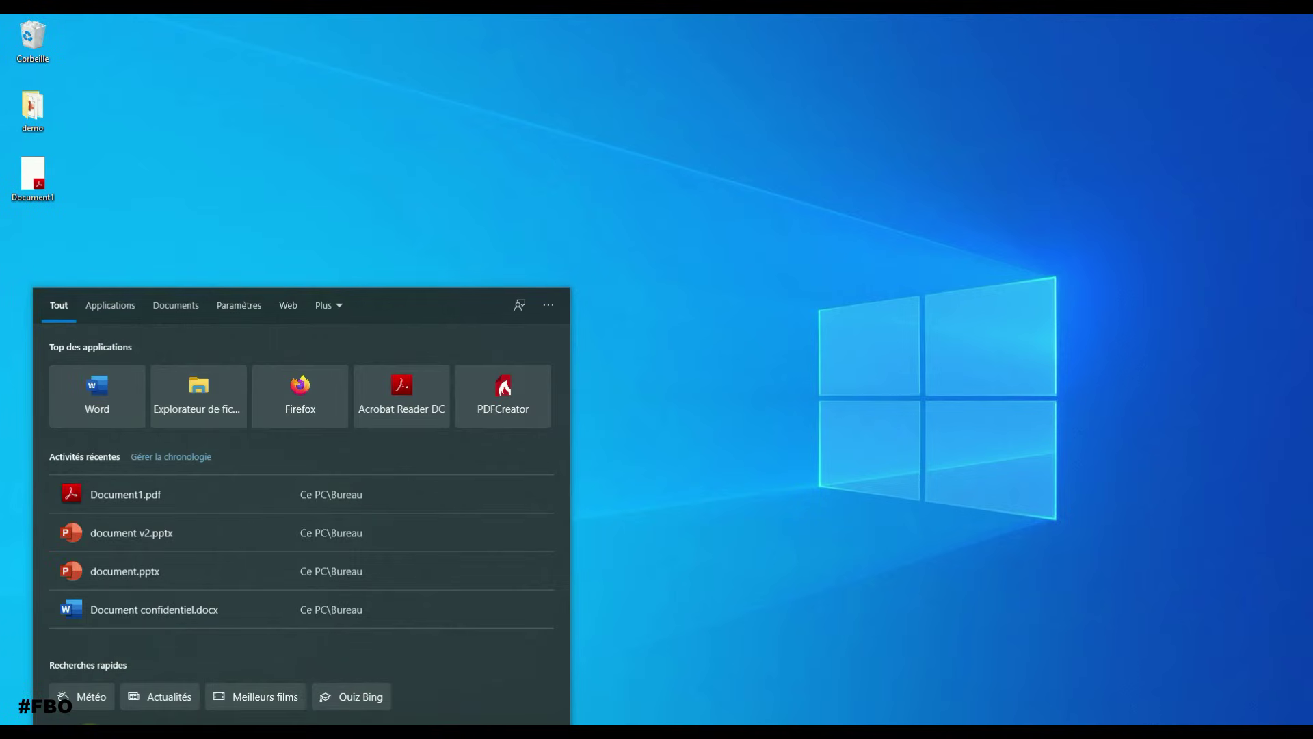
text(texte)
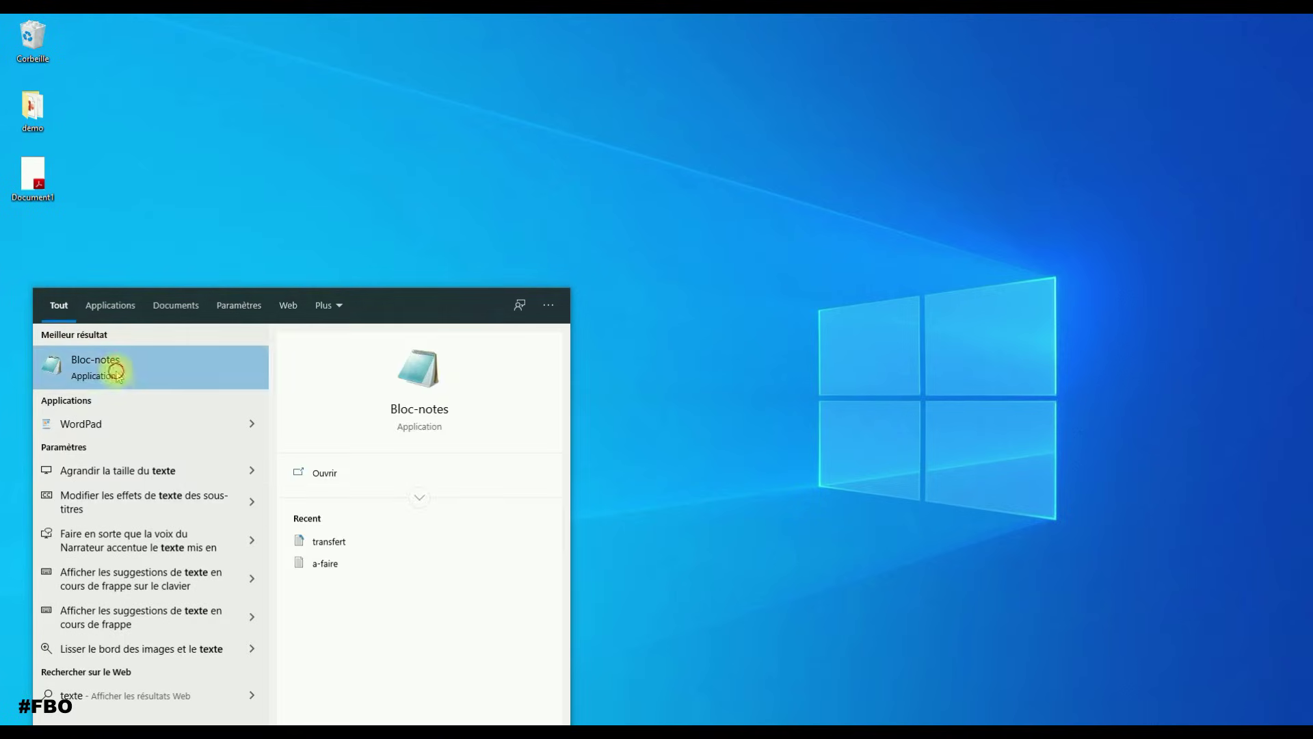
click(116, 373)
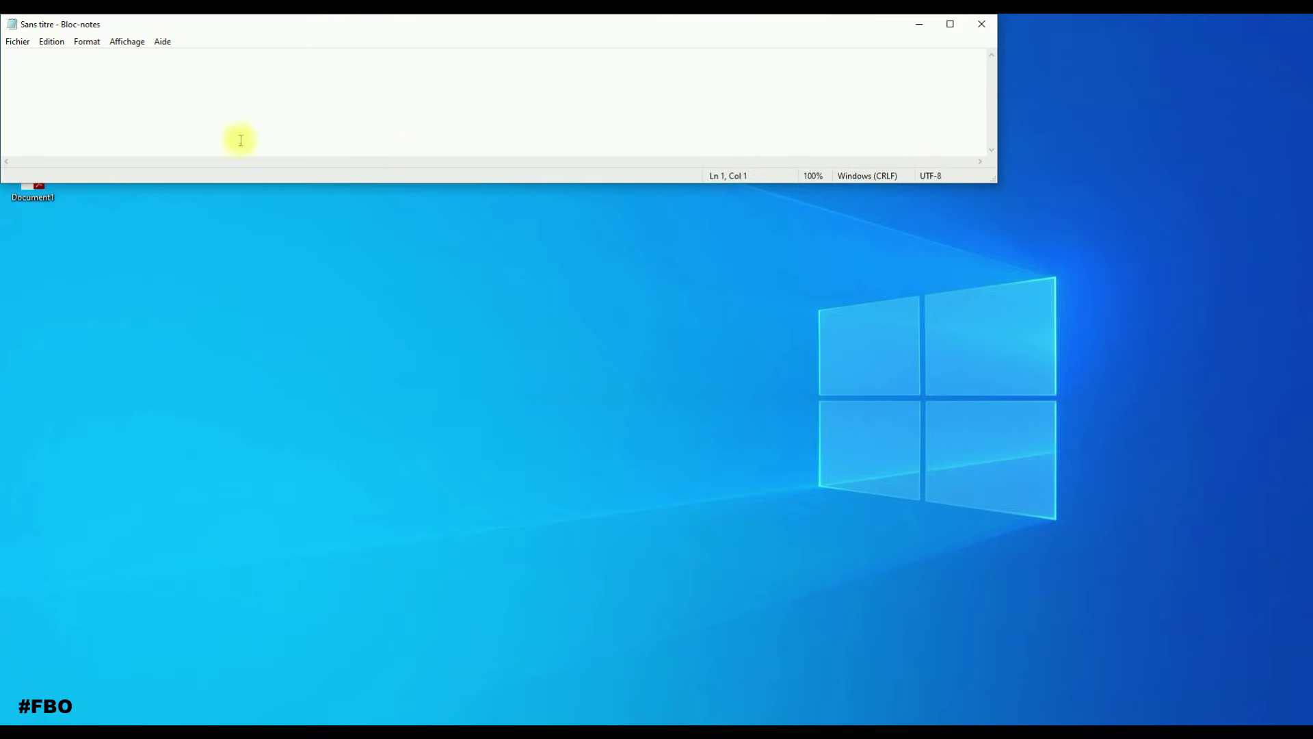
text(document)
Print the Bloc-notes text with the PDFCreator printer.
click(17, 41)
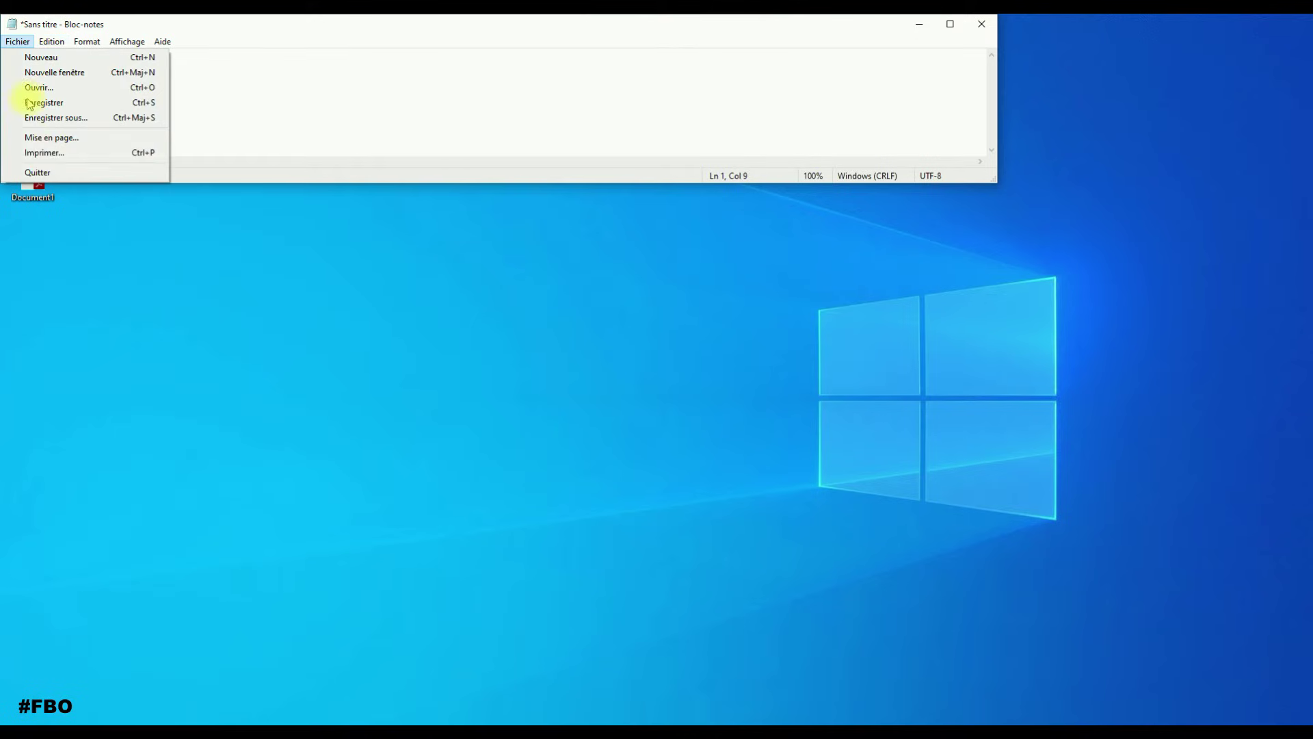
click(52, 149)
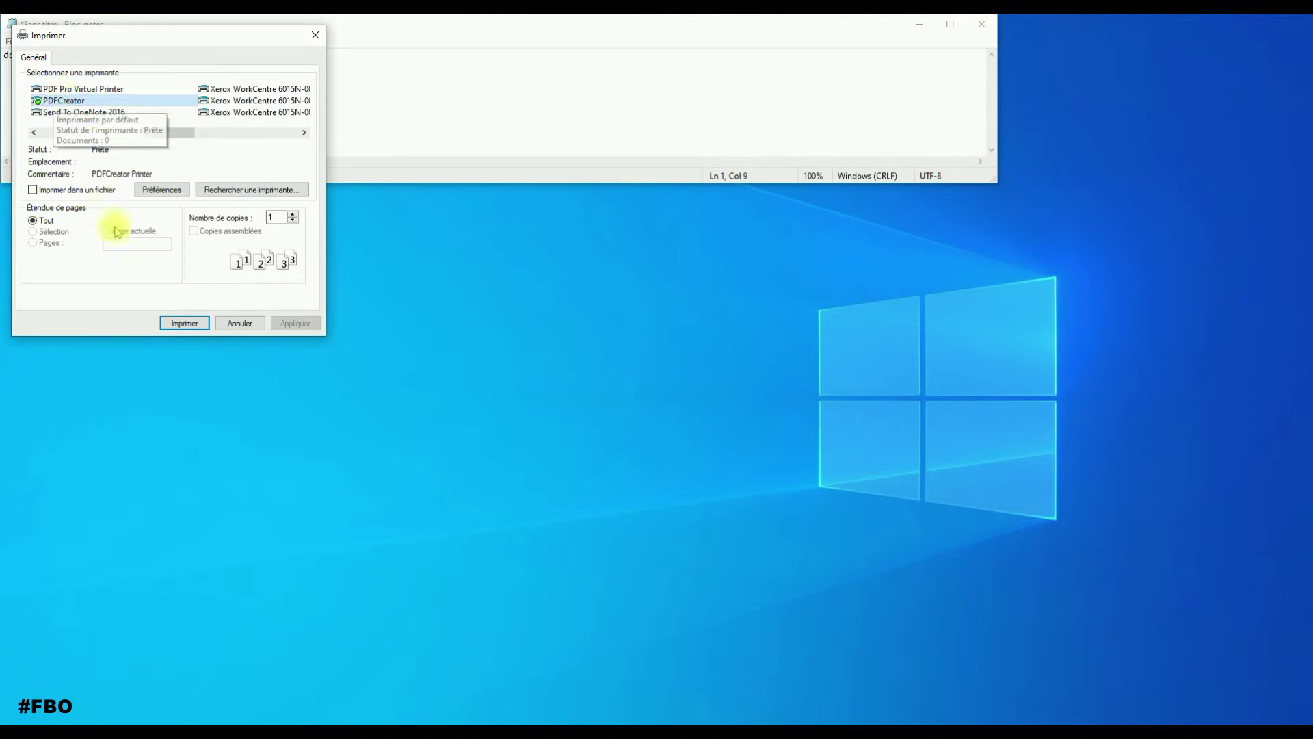
click(184, 322)
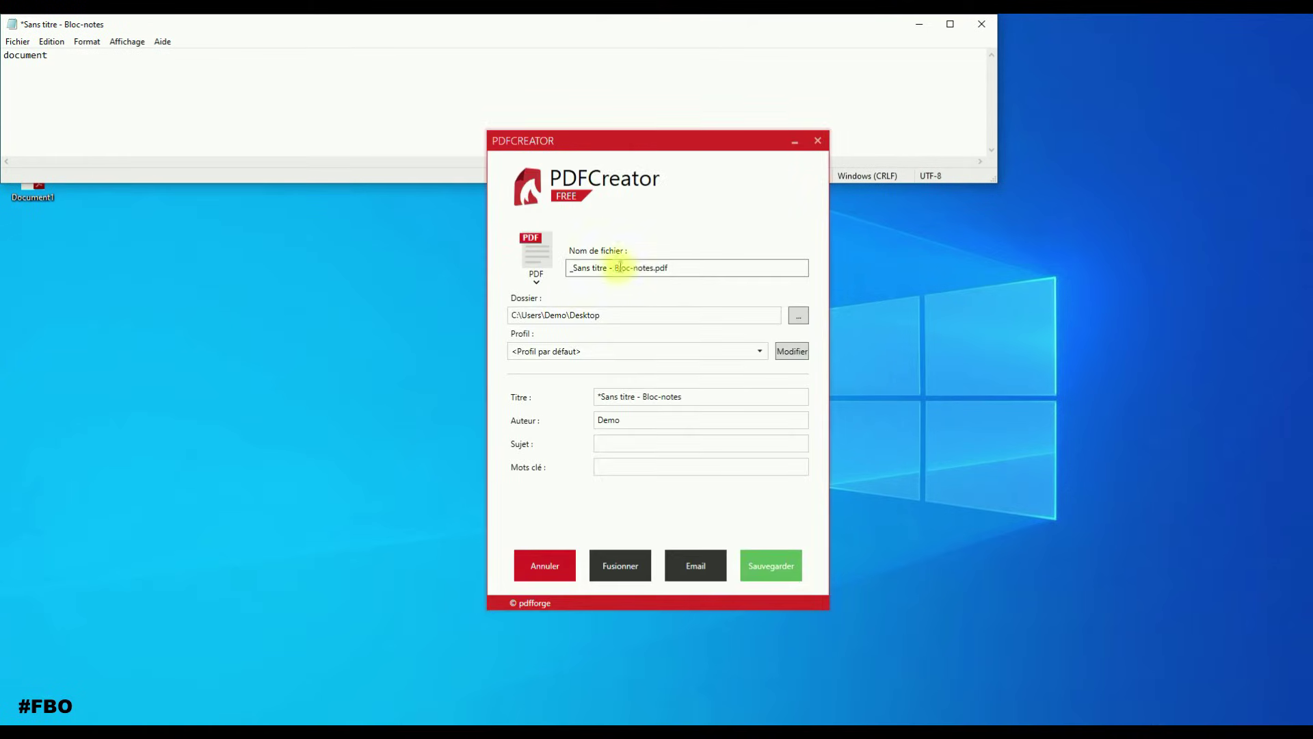
Rename the output file as texte.pdf in PDFCreator and save it in the Desktop folder.
click(655, 269)
drag(651, 267, 530, 270)
key(BackSpace)
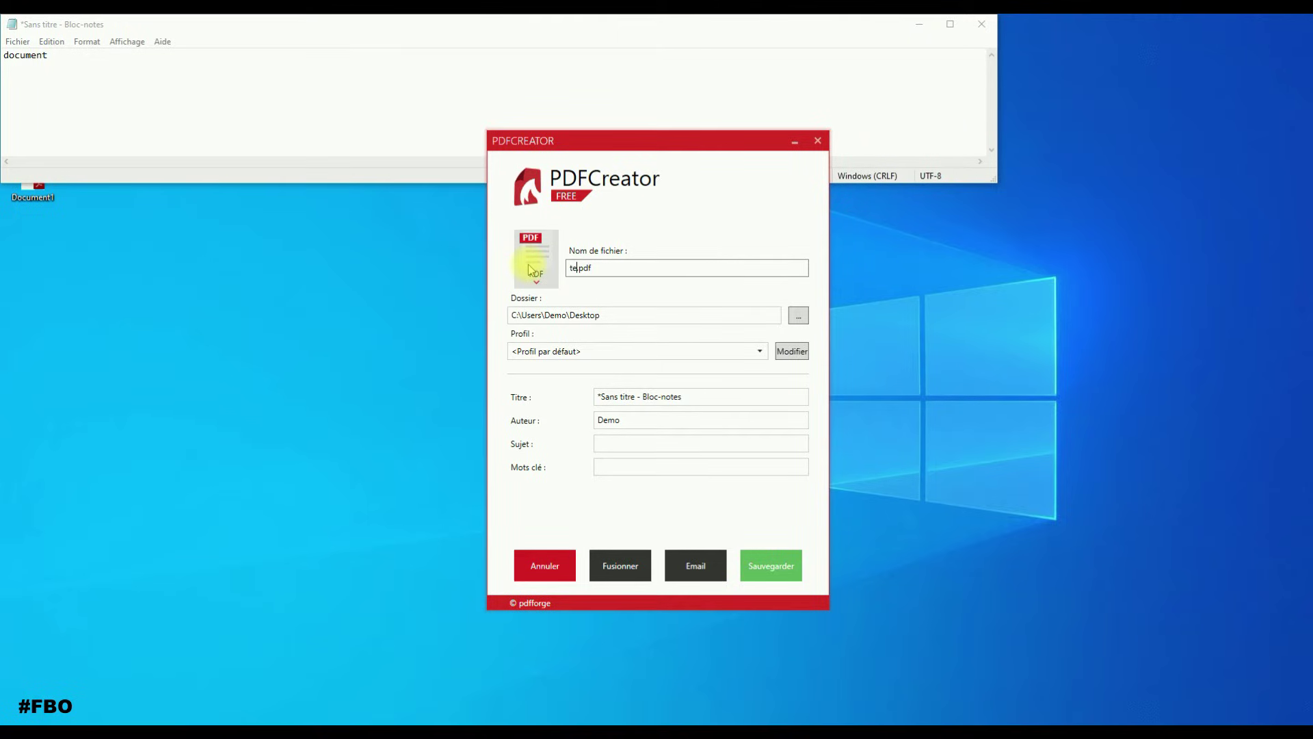
click(630, 314)
click(765, 571)
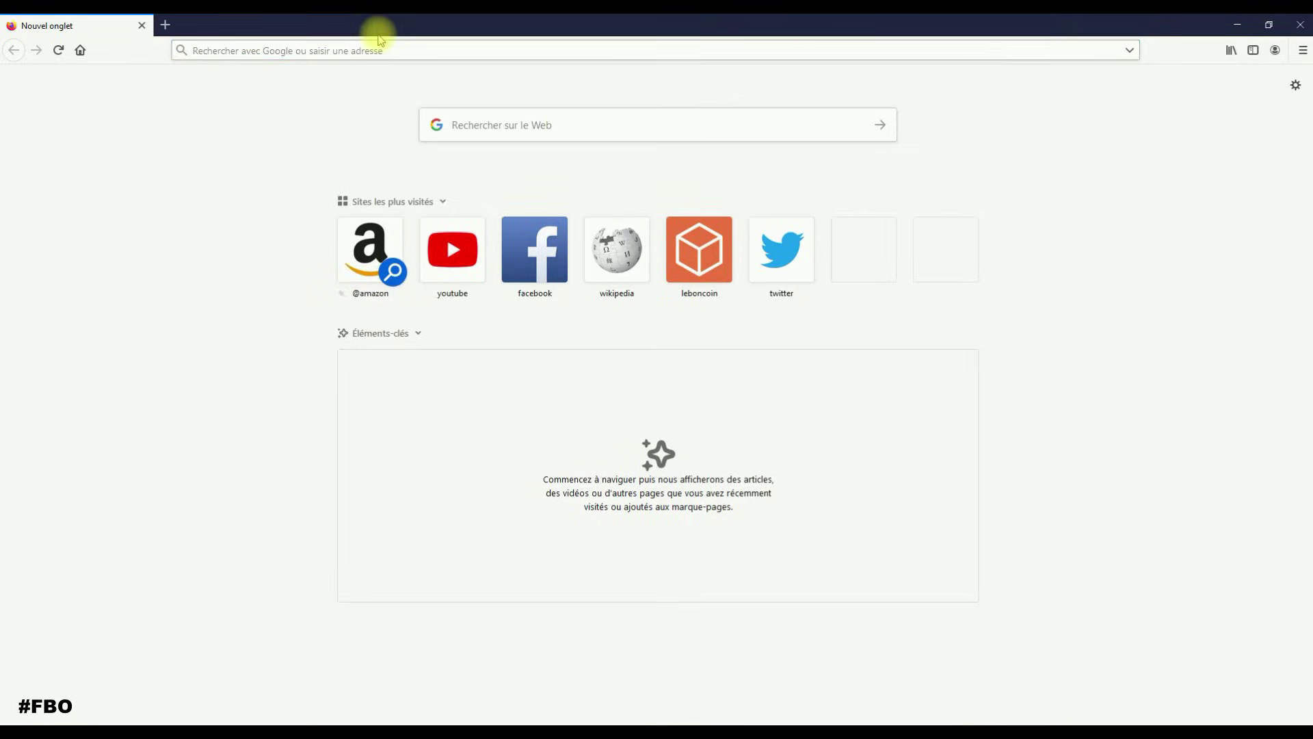
Search the web for "pixabay" in Firefox and open the Pixabay home page from the results.
text(pixabay)
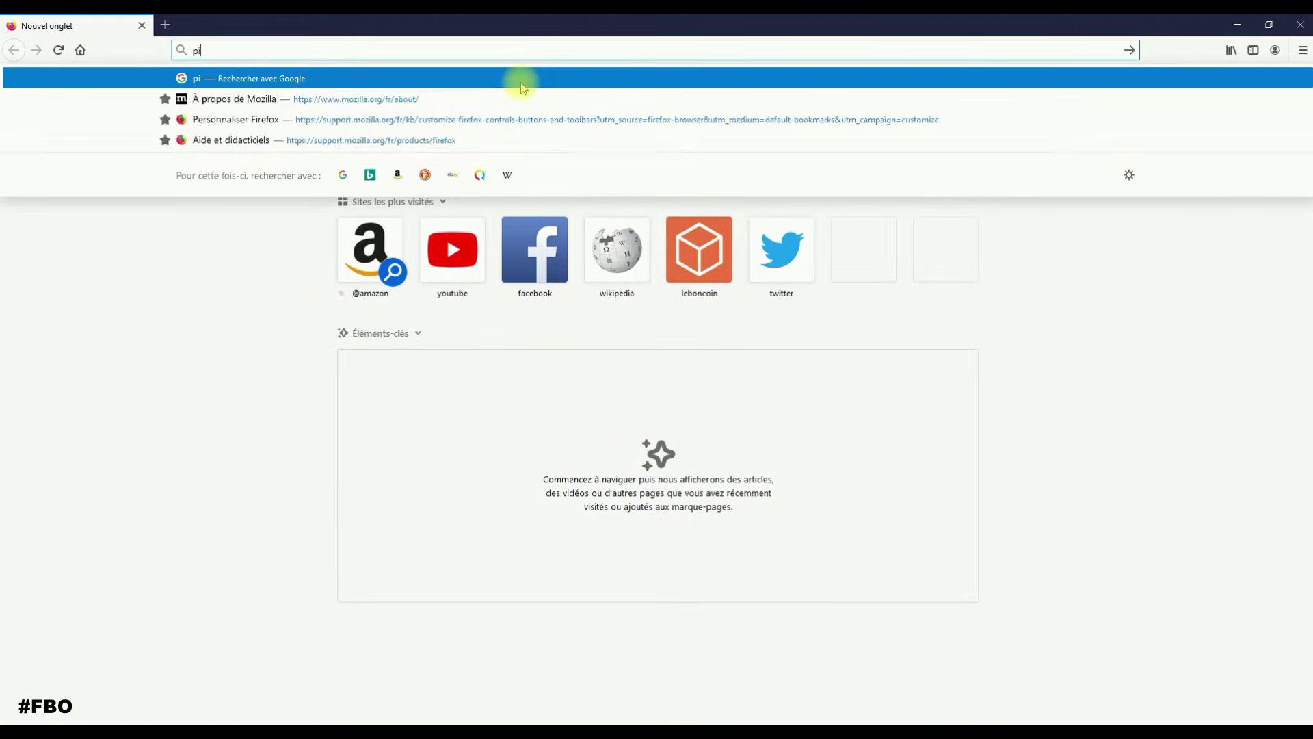
key(Return)
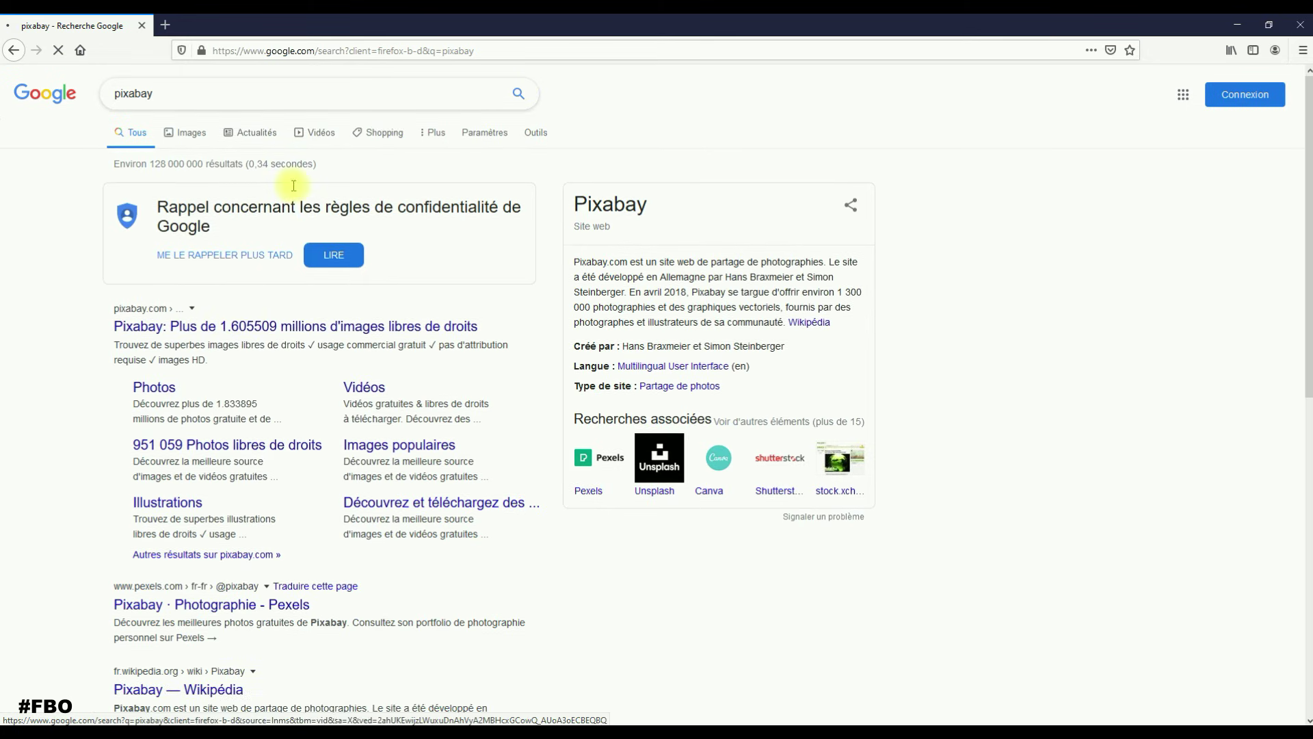
click(435, 341)
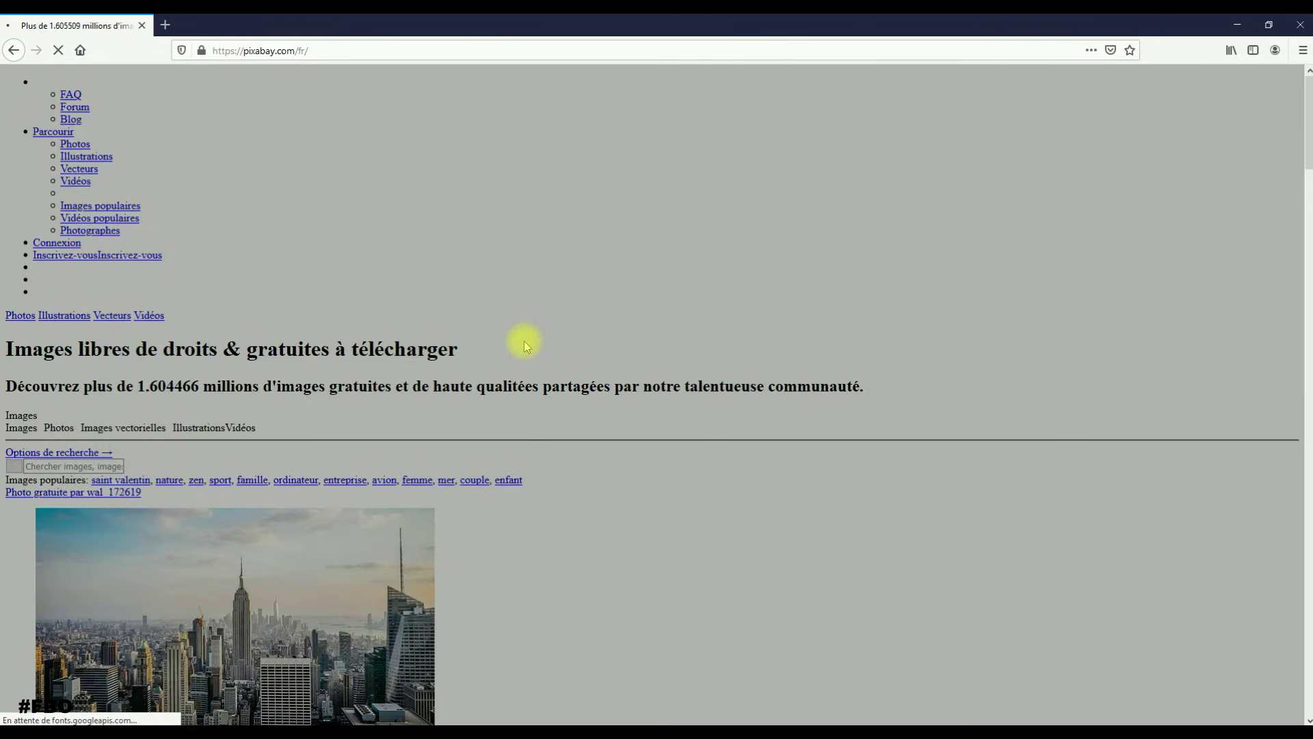
Download the New York Manhattan skyline photo as a 1920×1122 JPG, completing the robot check and saving the file.
scroll(445, 366, down, 3)
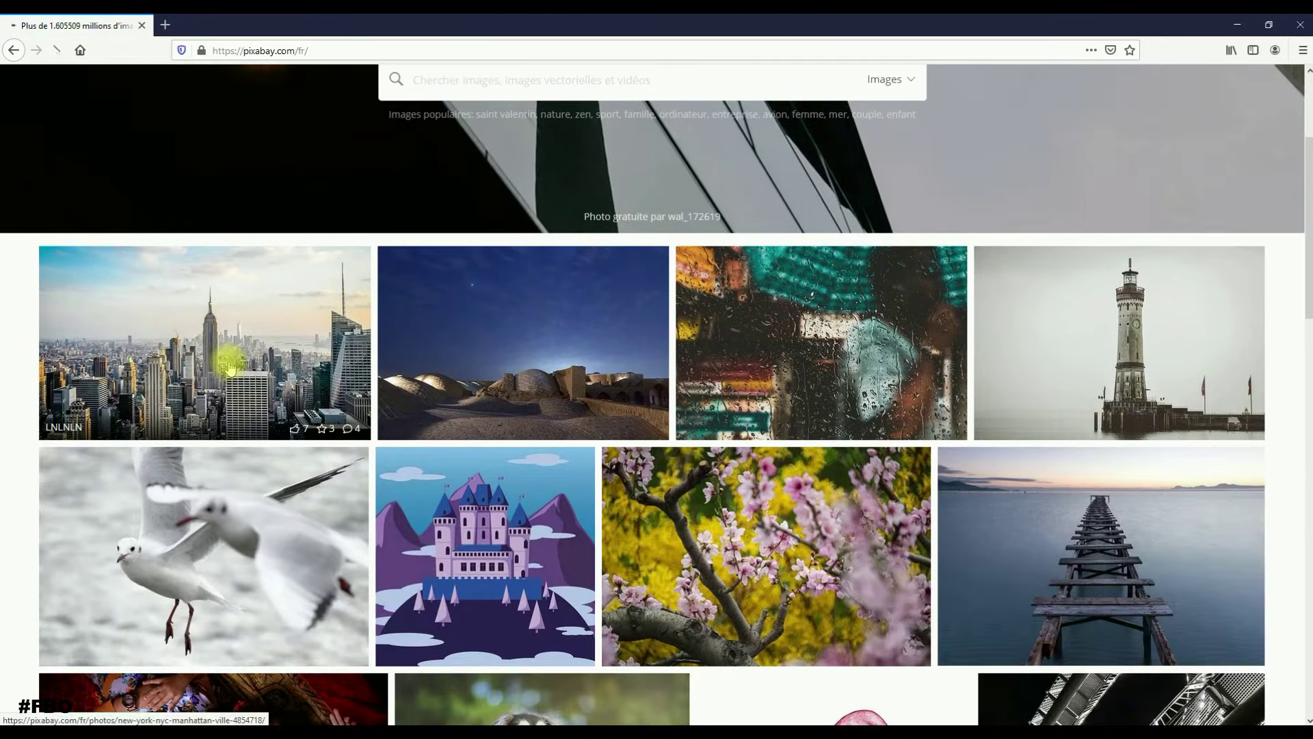
click(235, 381)
click(971, 265)
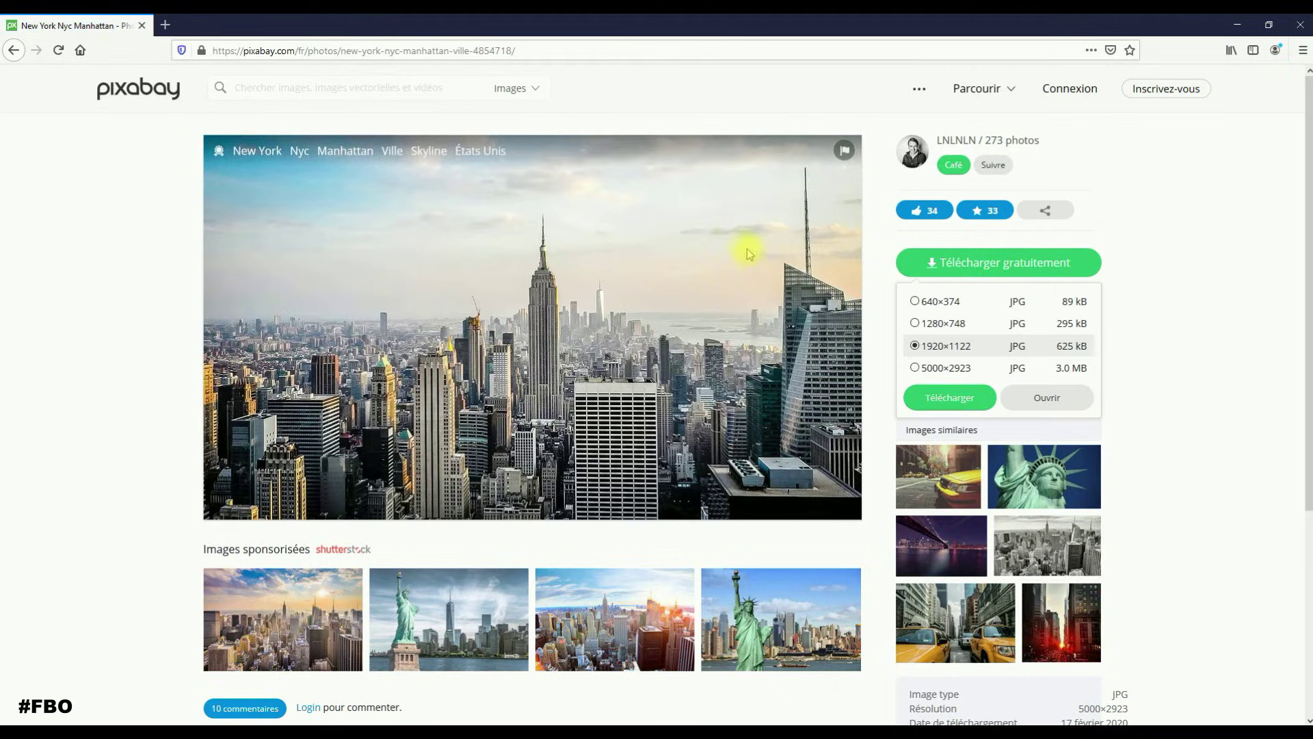
click(950, 397)
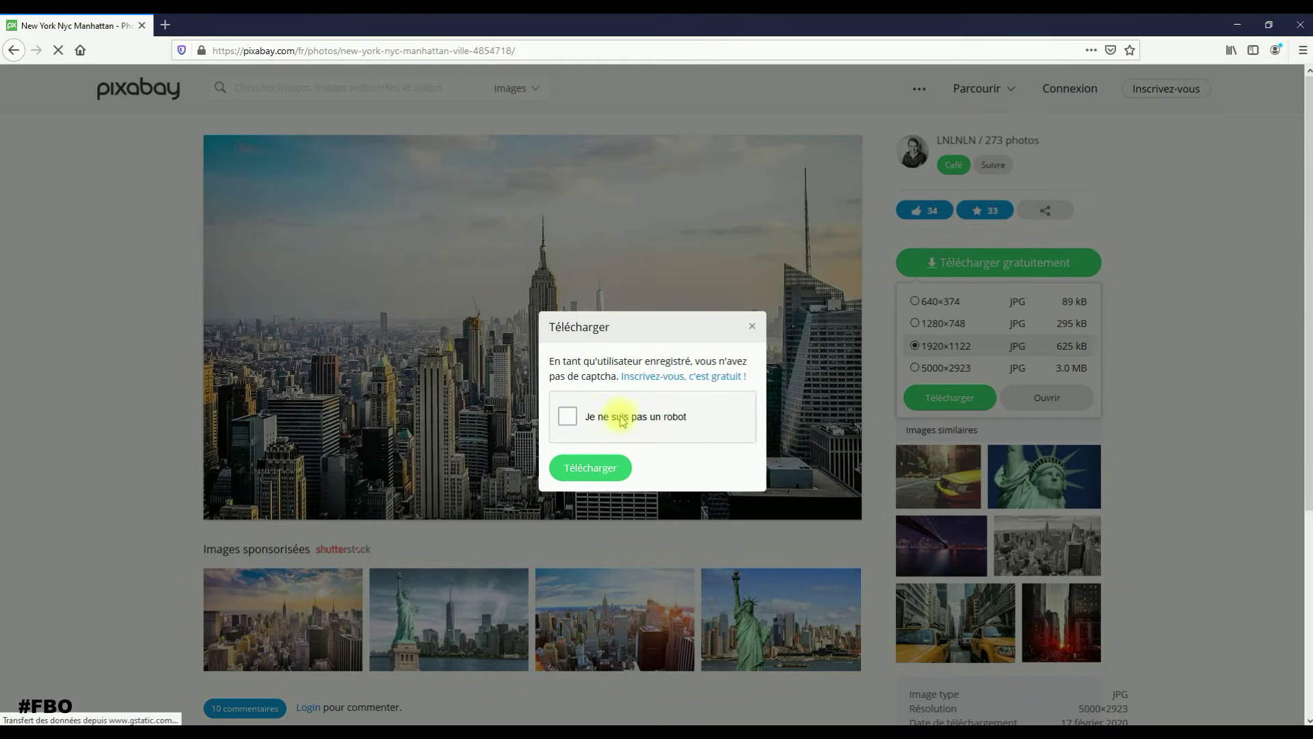
click(569, 416)
click(588, 471)
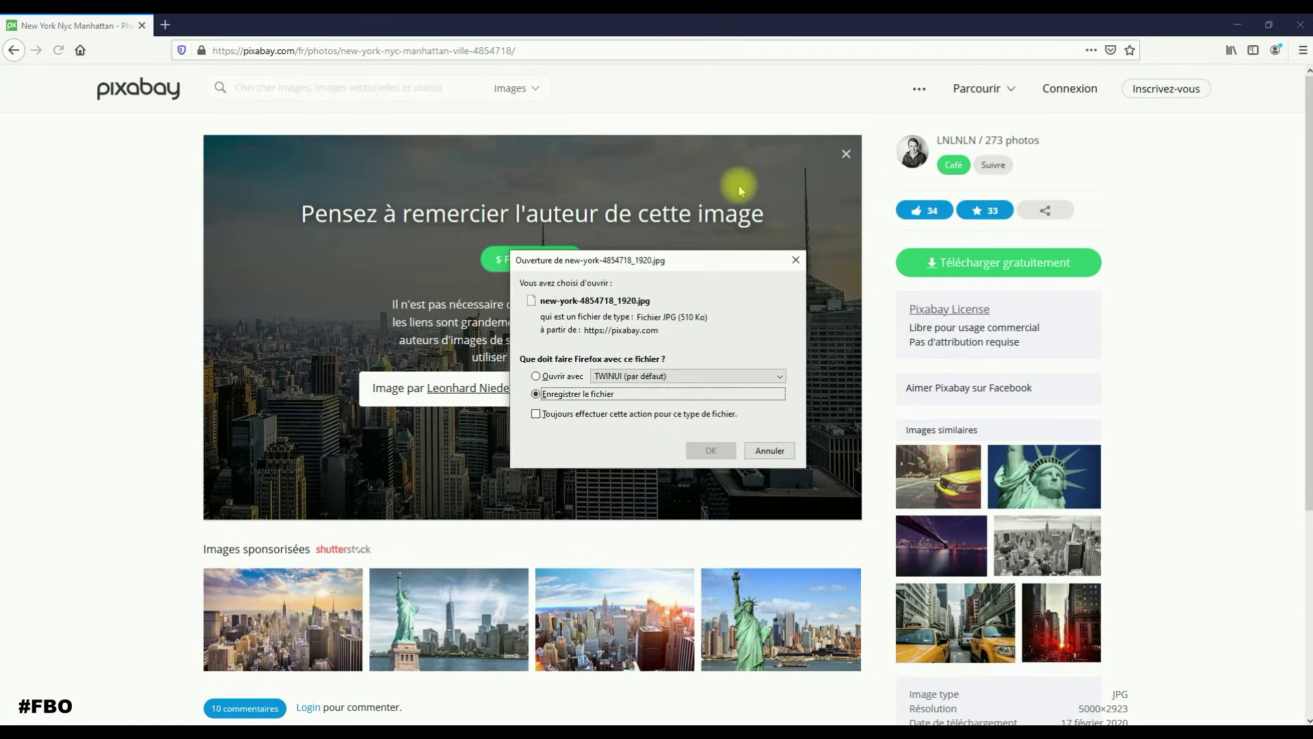
click(711, 450)
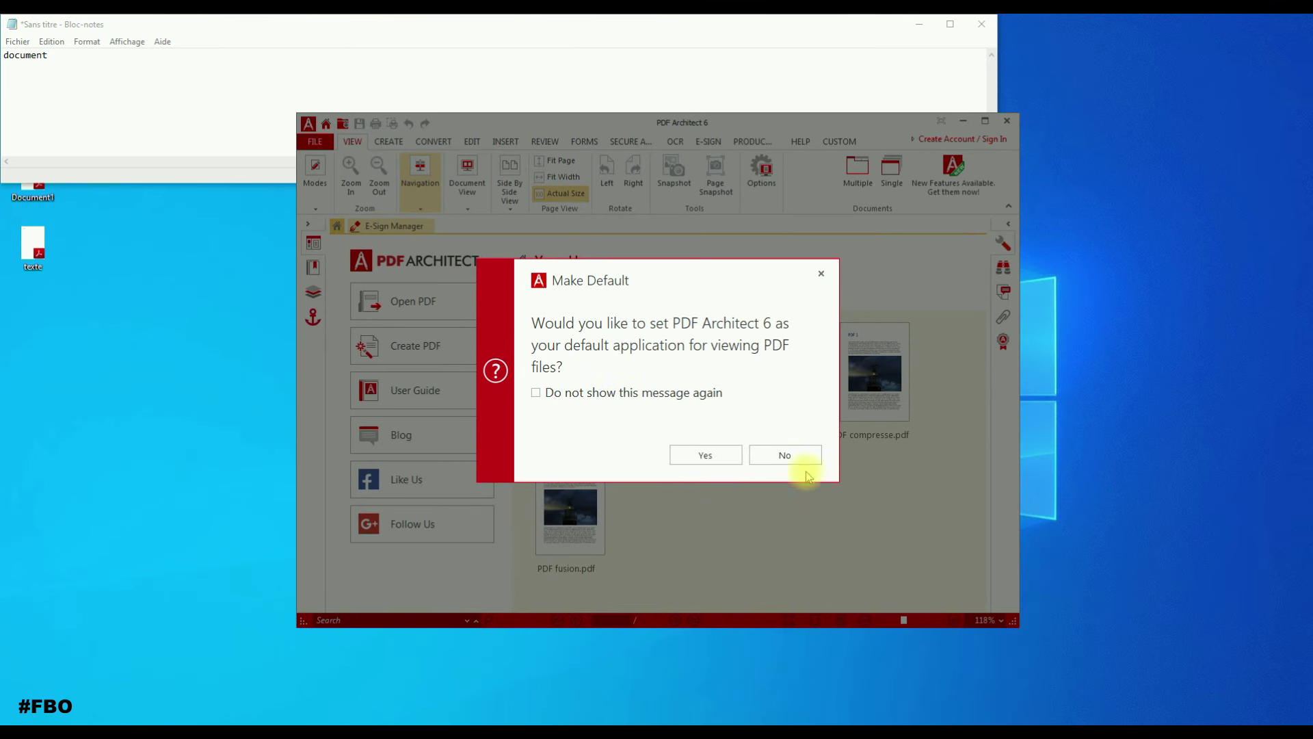
Dismiss PDF Architect's default-application and upgrade prompts and close PDF Architect, Bloc-notes without saving, and the PDFCreator update window.
click(792, 455)
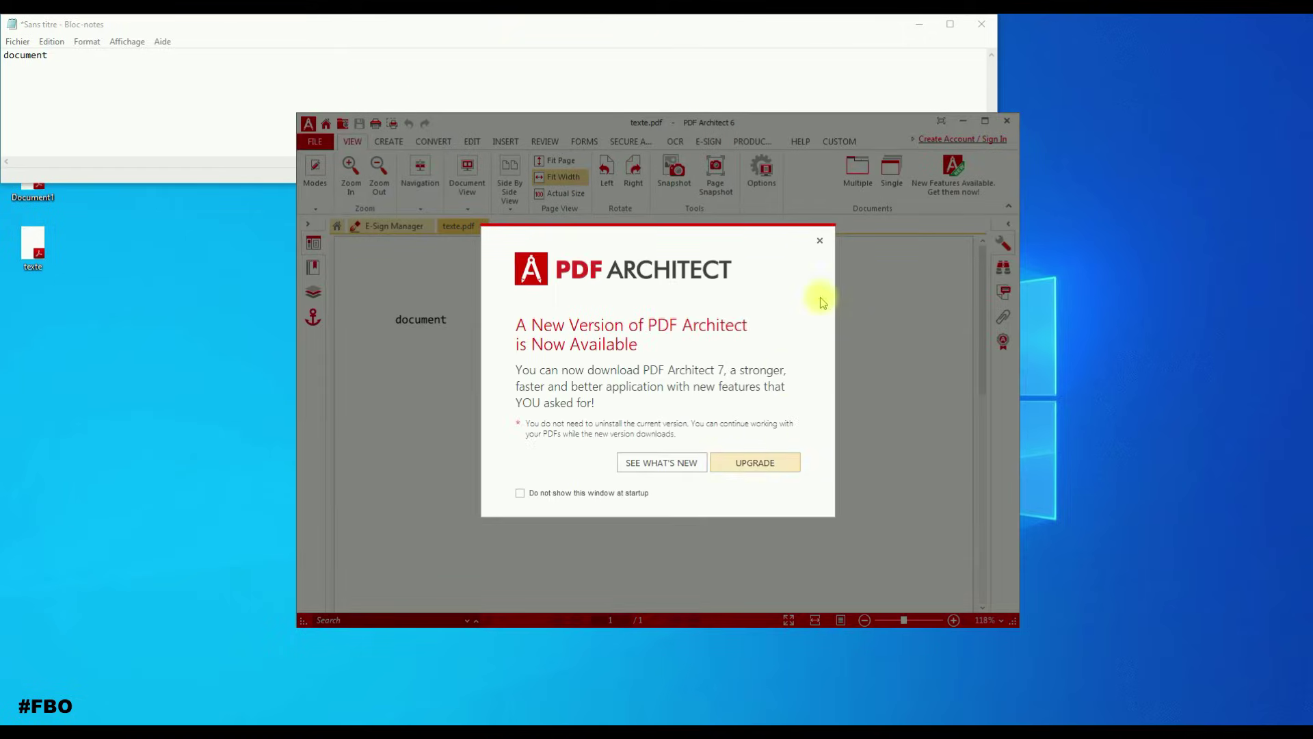
click(820, 240)
click(1007, 120)
click(981, 24)
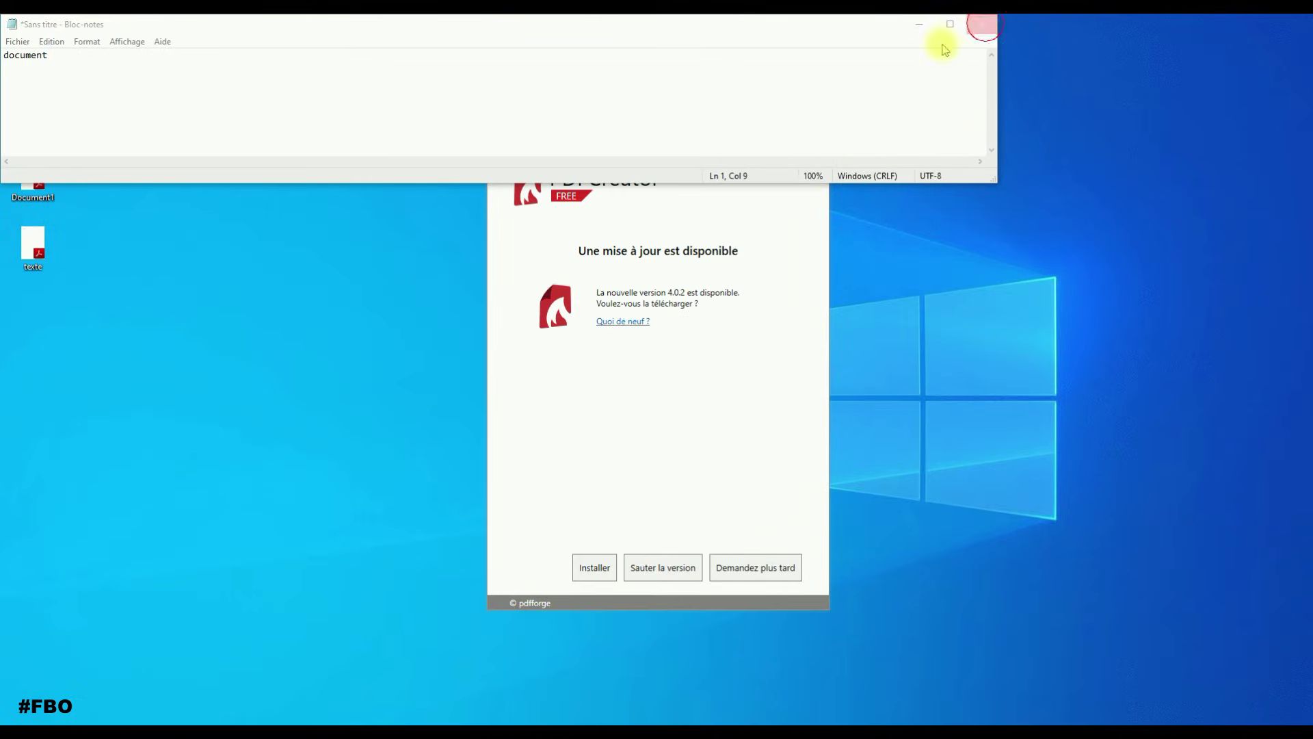
click(677, 381)
click(817, 139)
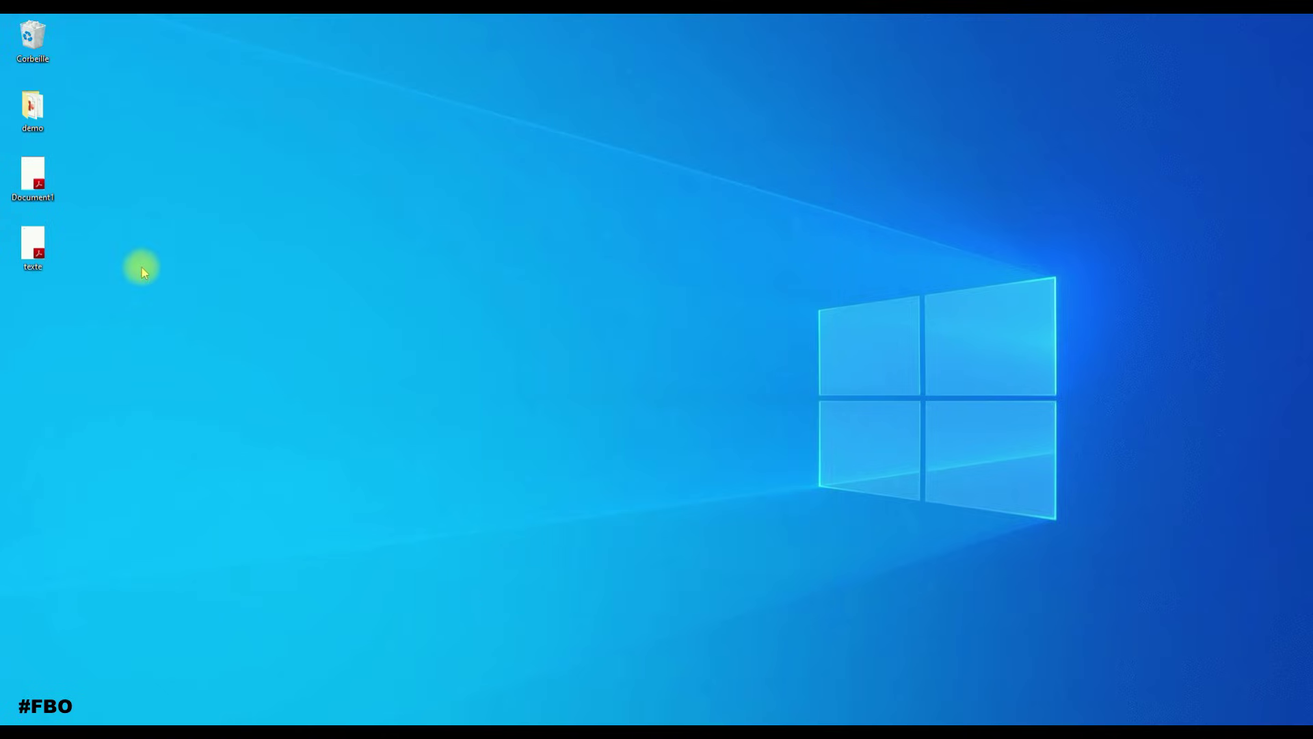
Open texte.pdf from the desktop in Adobe Acrobat Reader, check its text and close it.
click(31, 247)
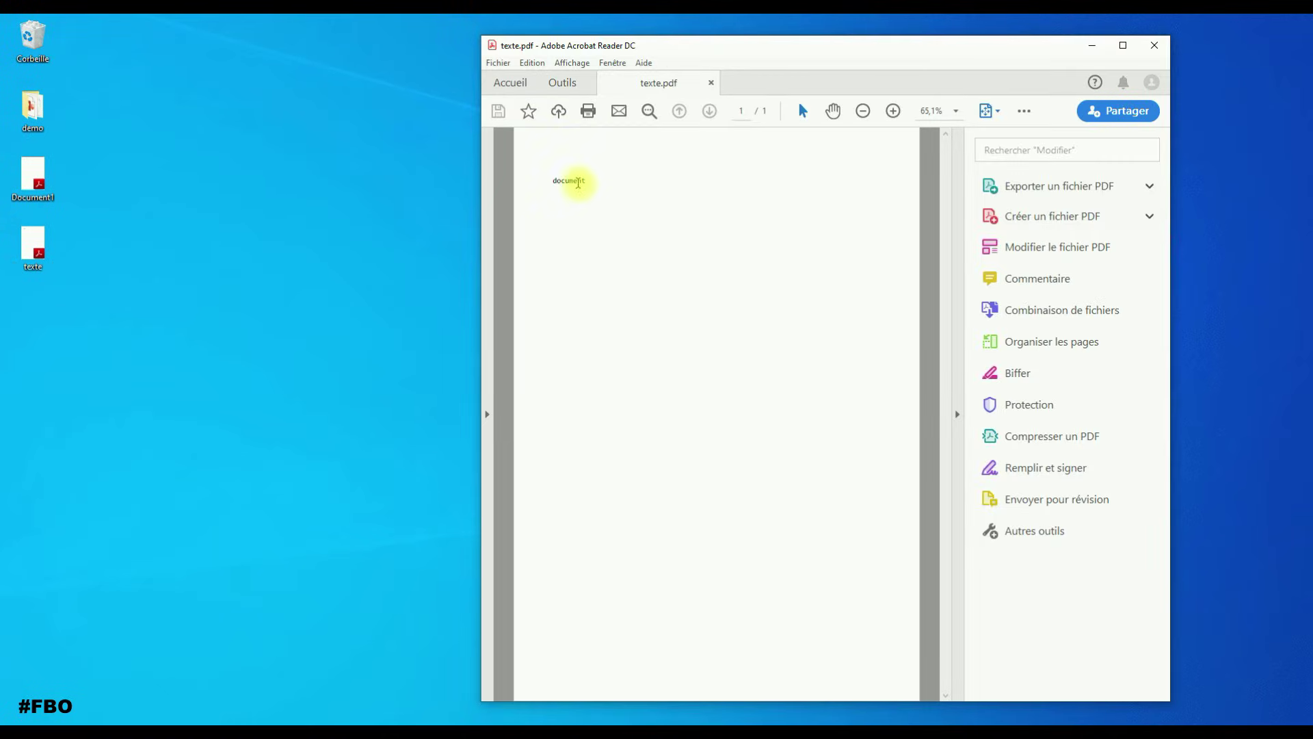
double_click(569, 180)
click(1154, 45)
click(296, 390)
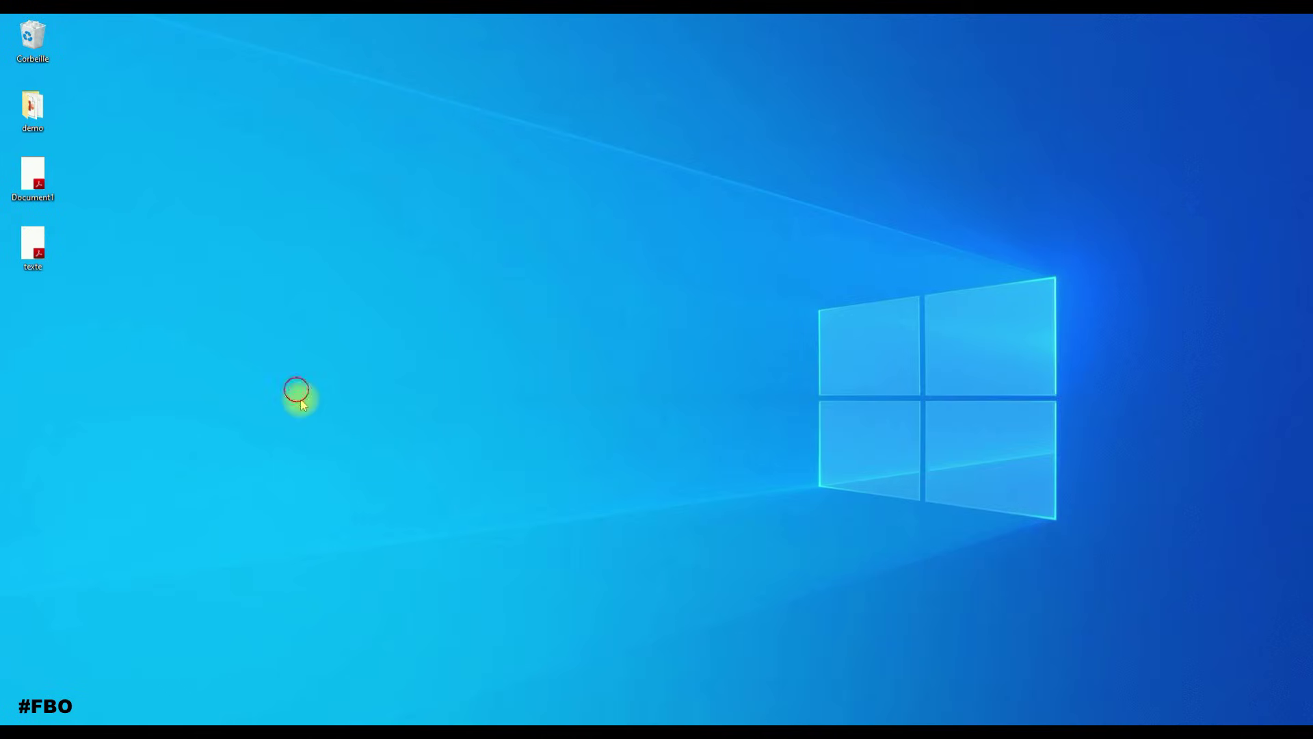
Open the new-york-4854718_1920 image from the Téléchargements folder in Paint.
key(super+e)
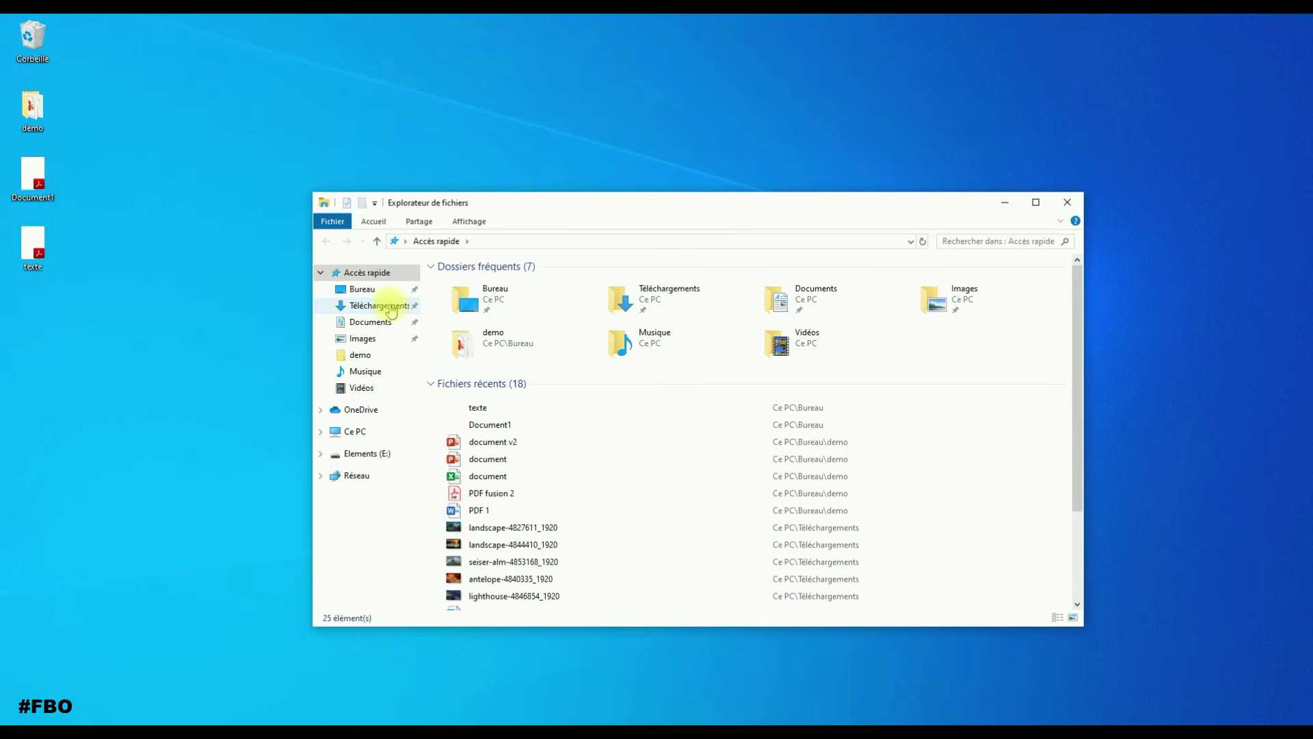
click(388, 307)
click(466, 302)
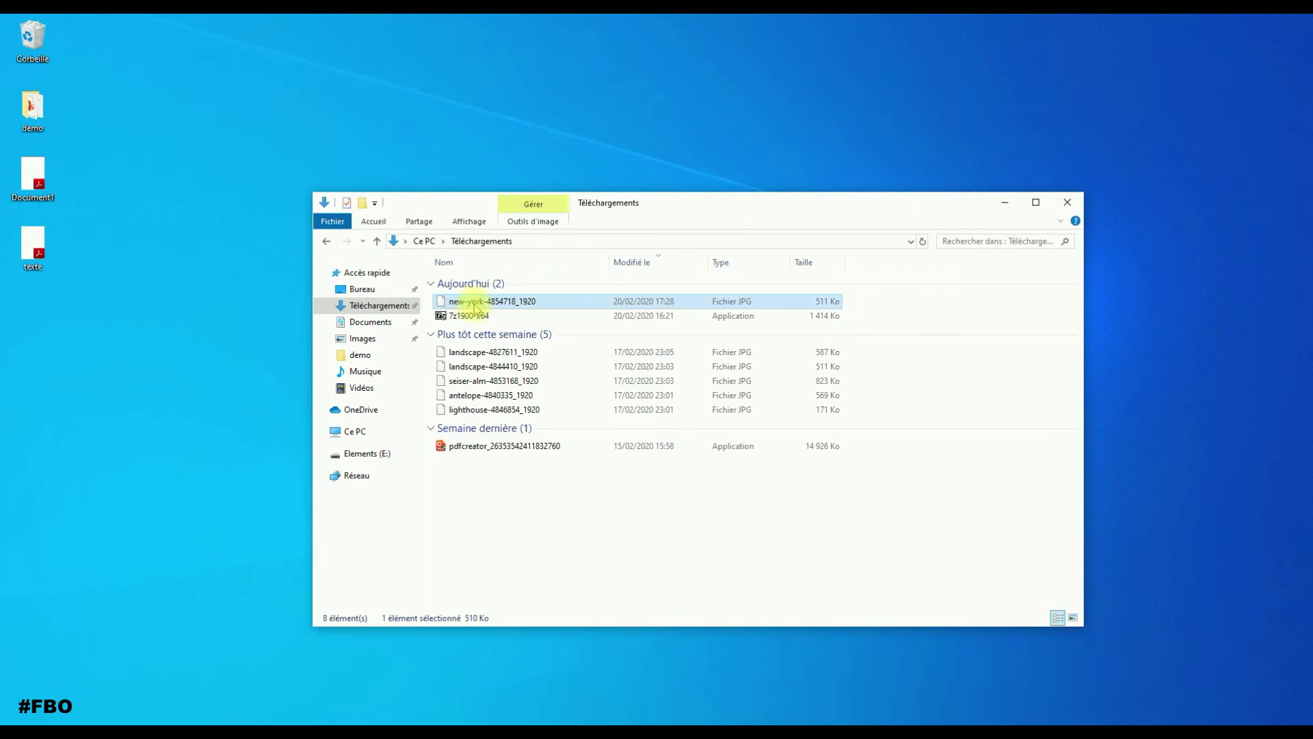
right_click(469, 302)
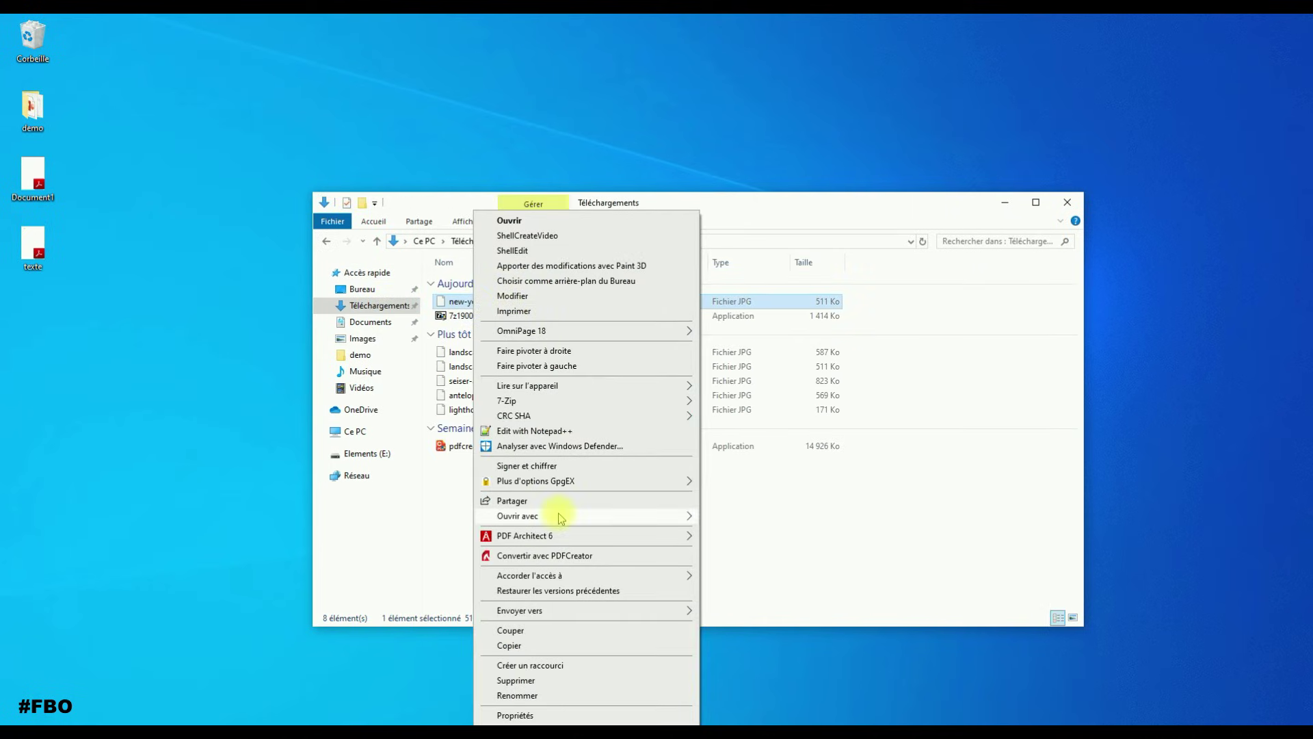
click(957, 489)
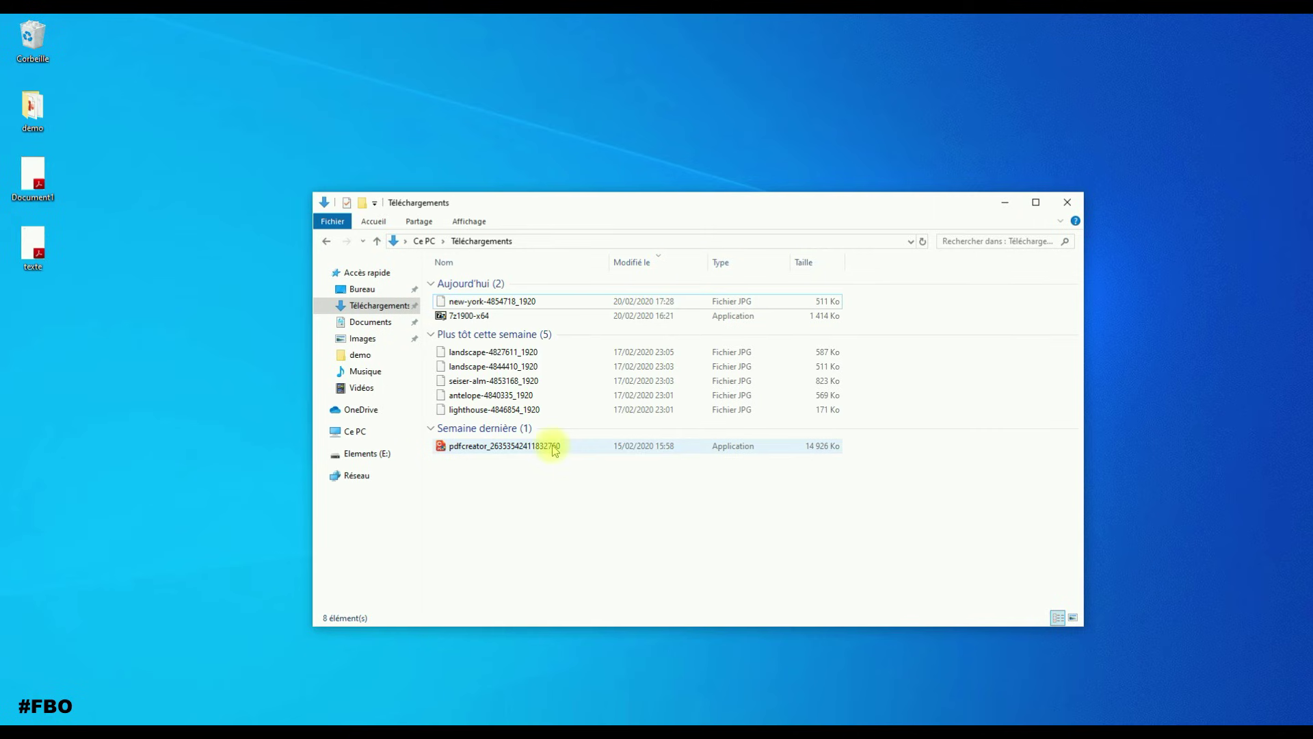
right_click(504, 302)
mouse_move(576, 515)
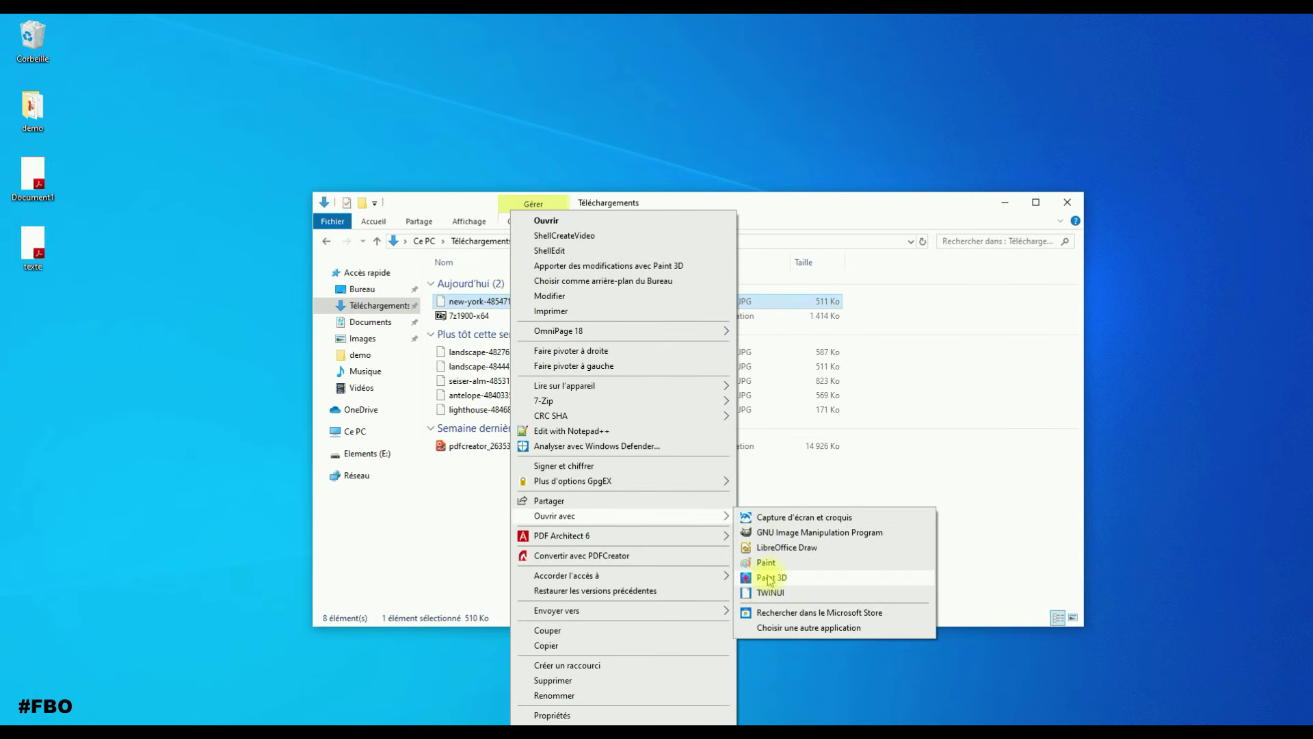
click(765, 562)
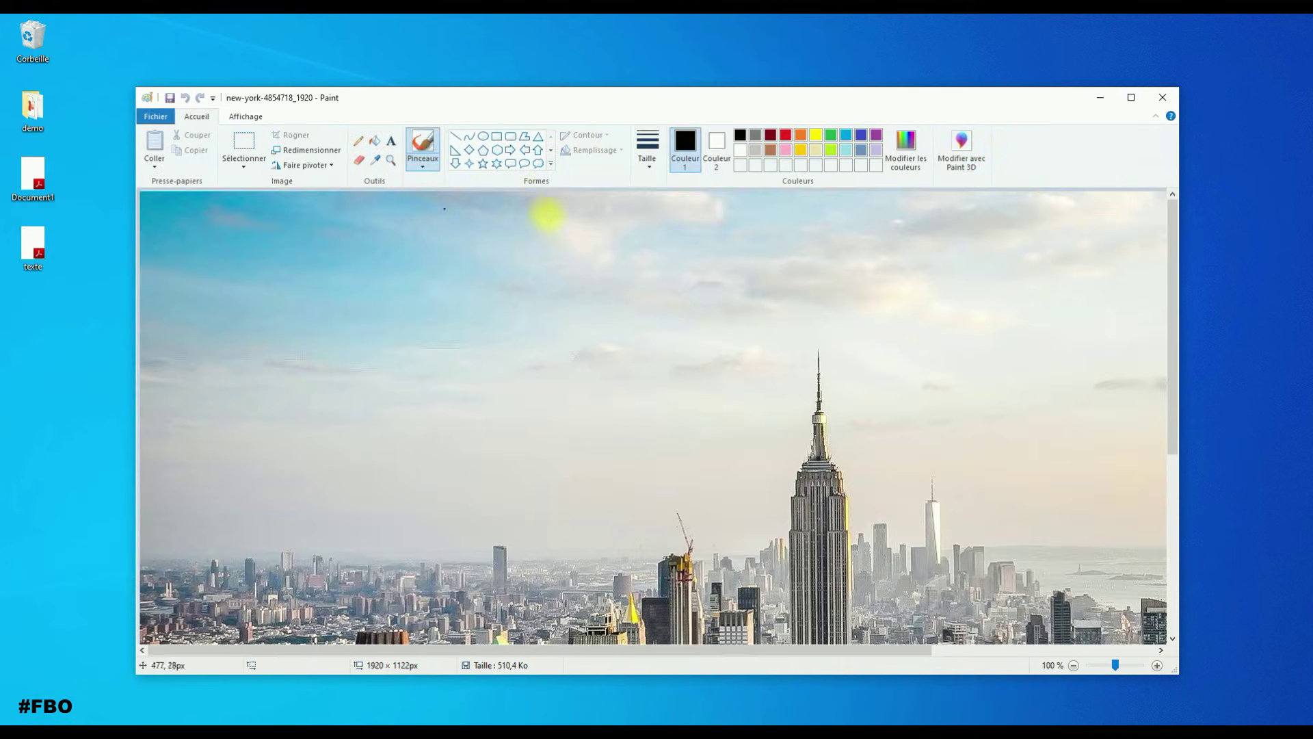
click(156, 116)
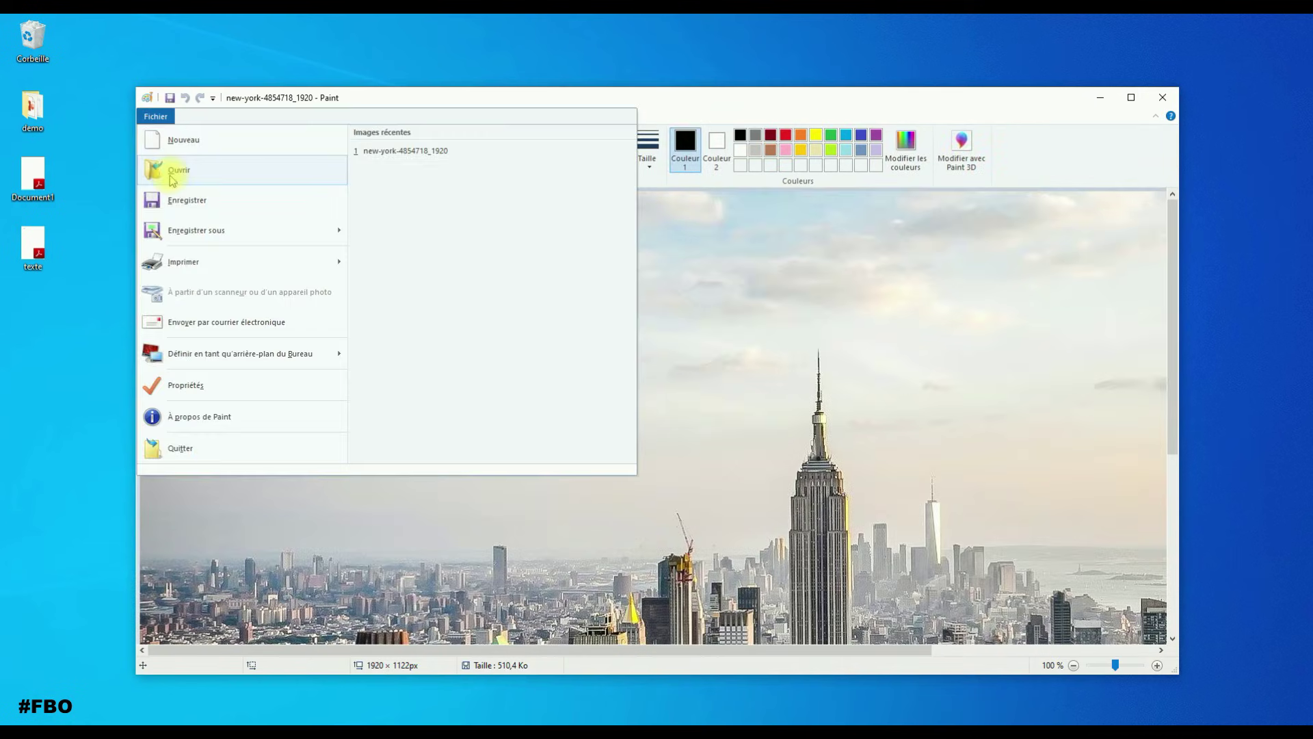
mouse_move(186, 251)
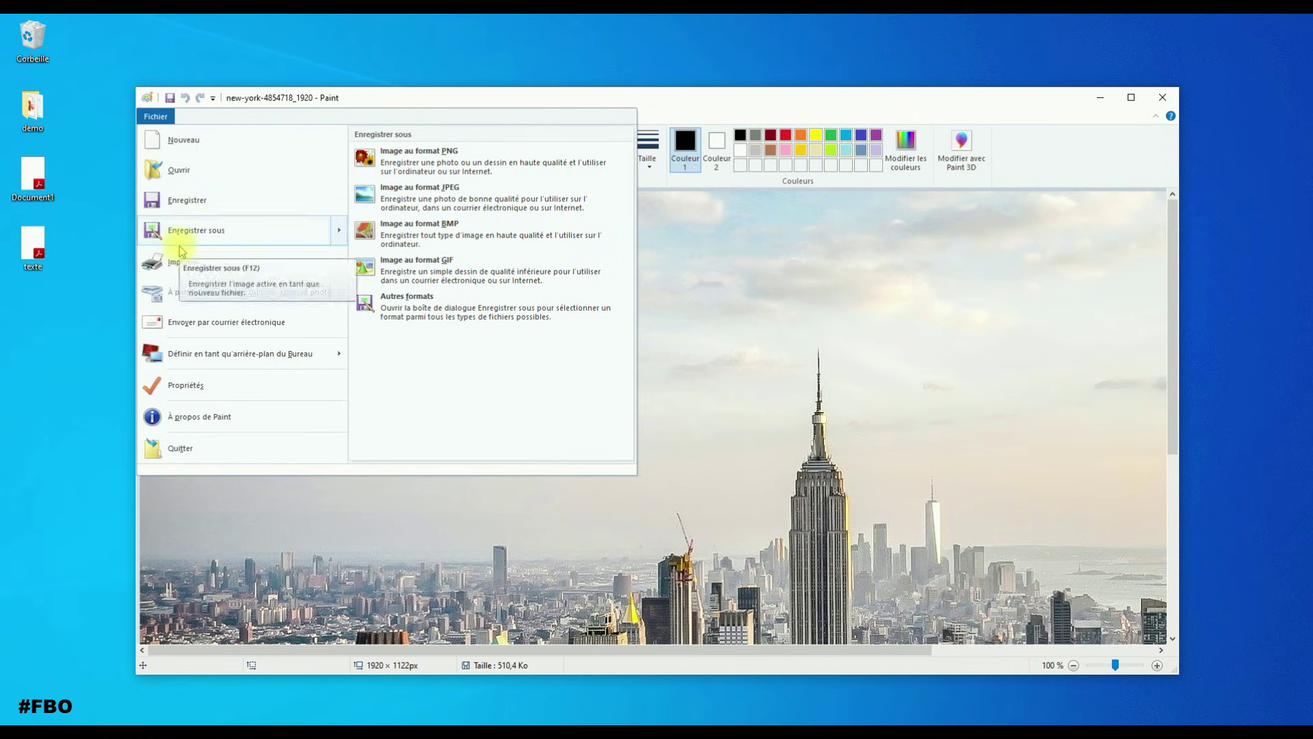
click(179, 263)
click(319, 393)
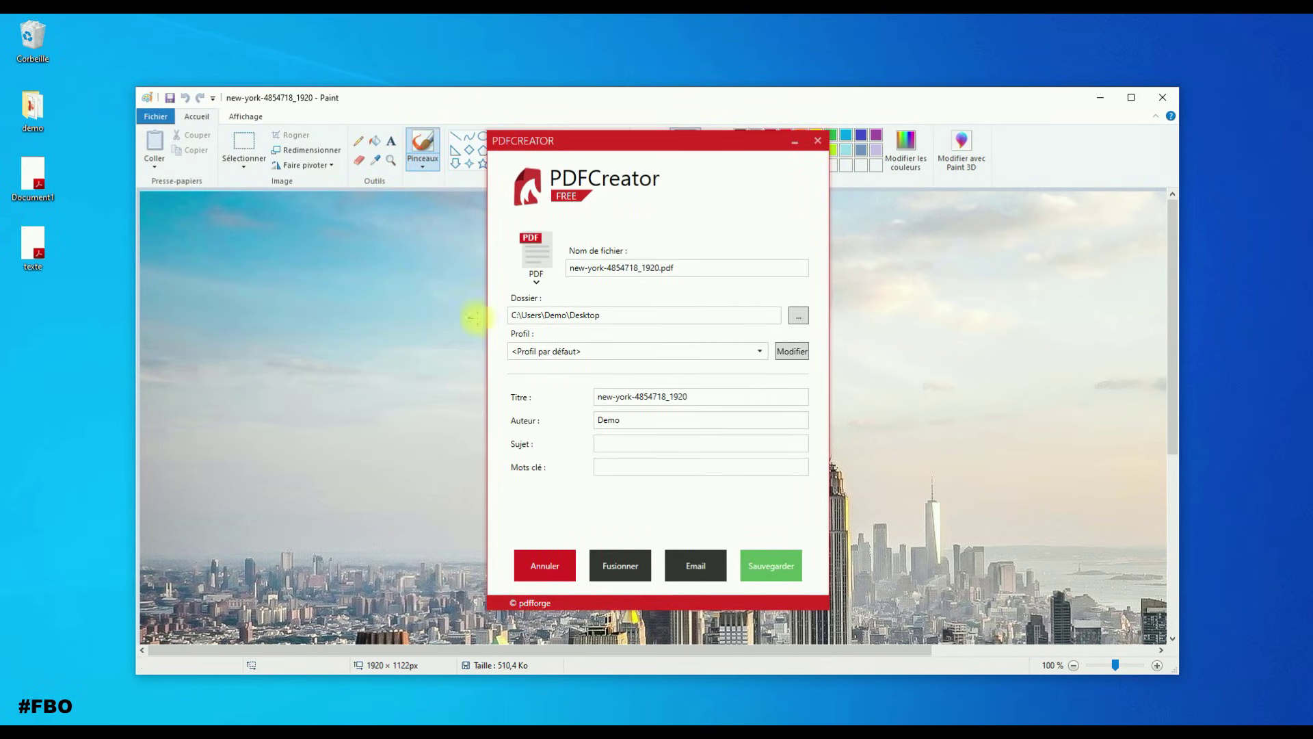
drag(658, 267, 530, 266)
text(image)
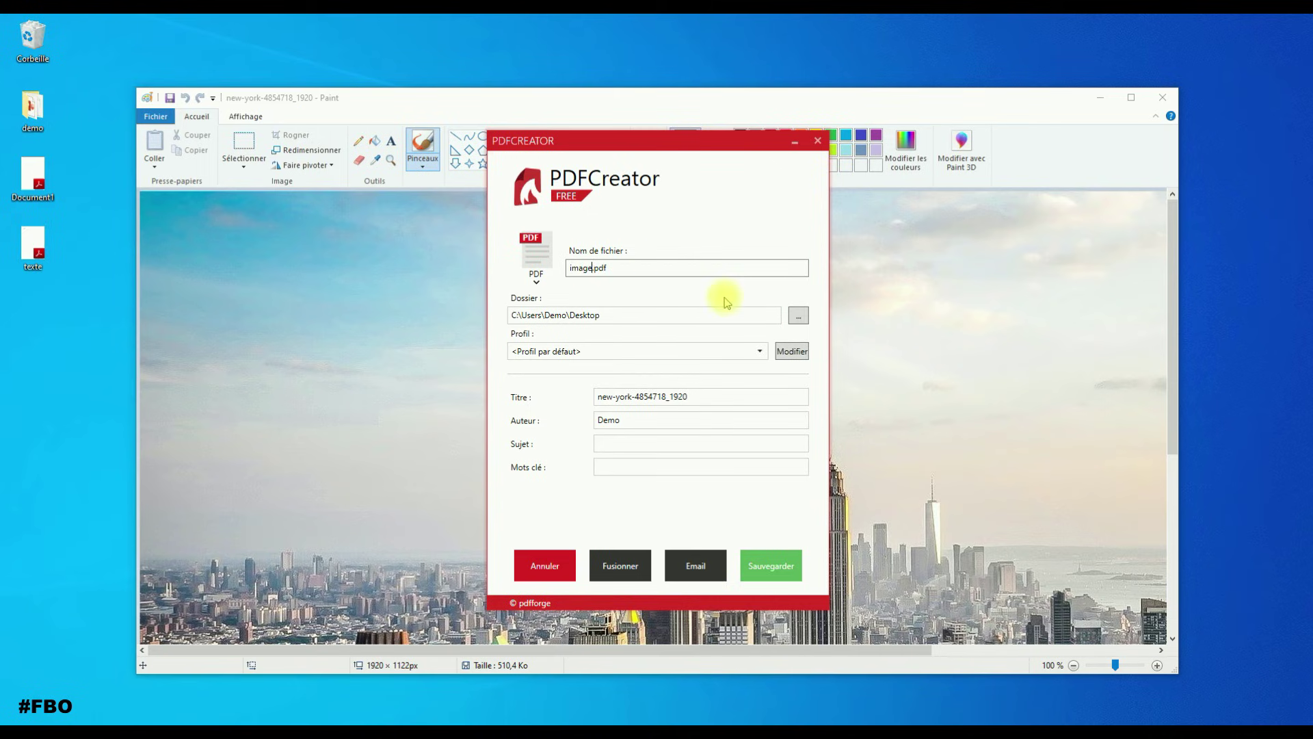
click(544, 565)
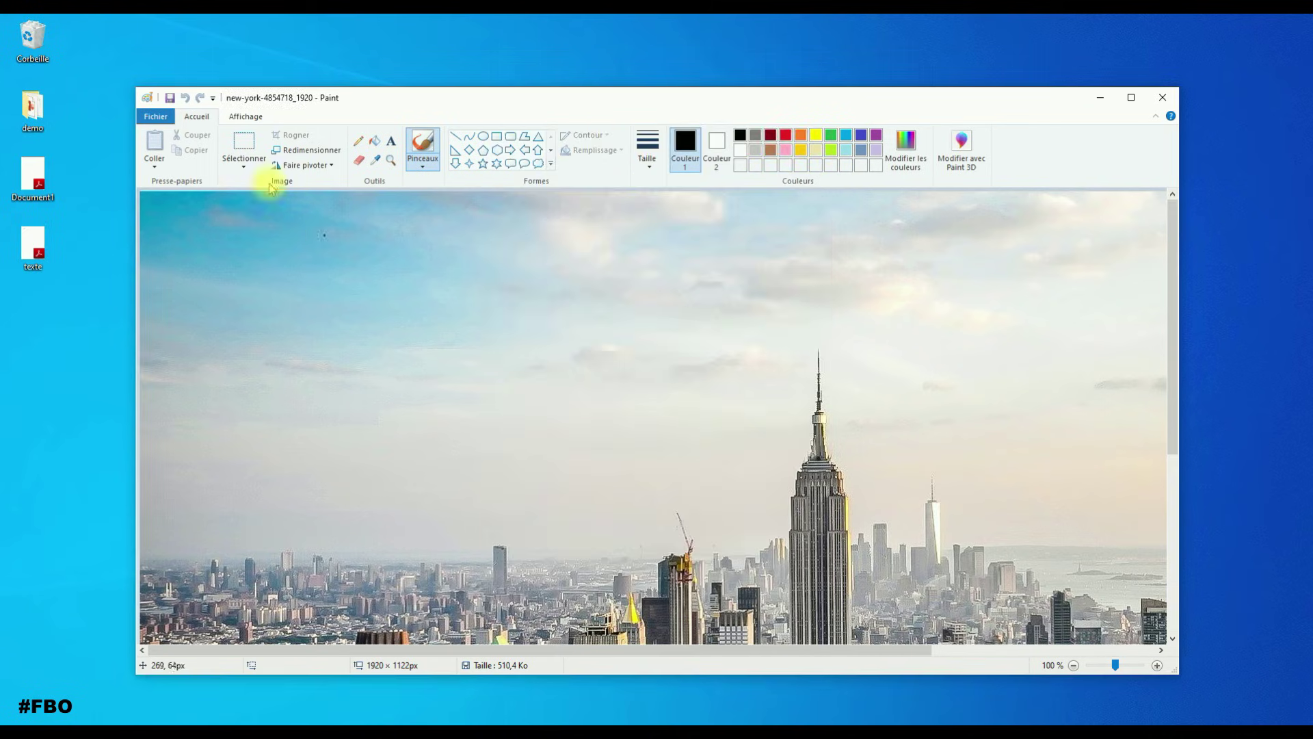
Display the print preview of the New York image in Paint.
click(157, 116)
mouse_move(189, 263)
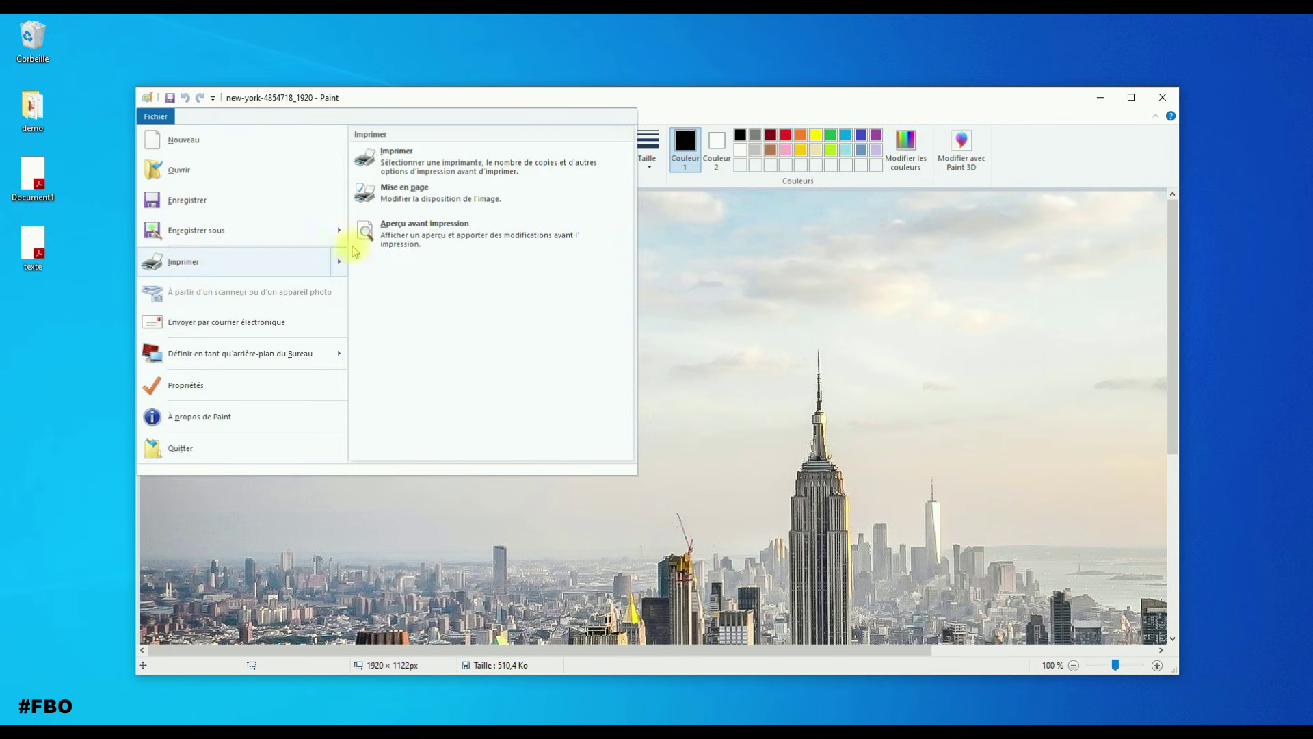
click(391, 230)
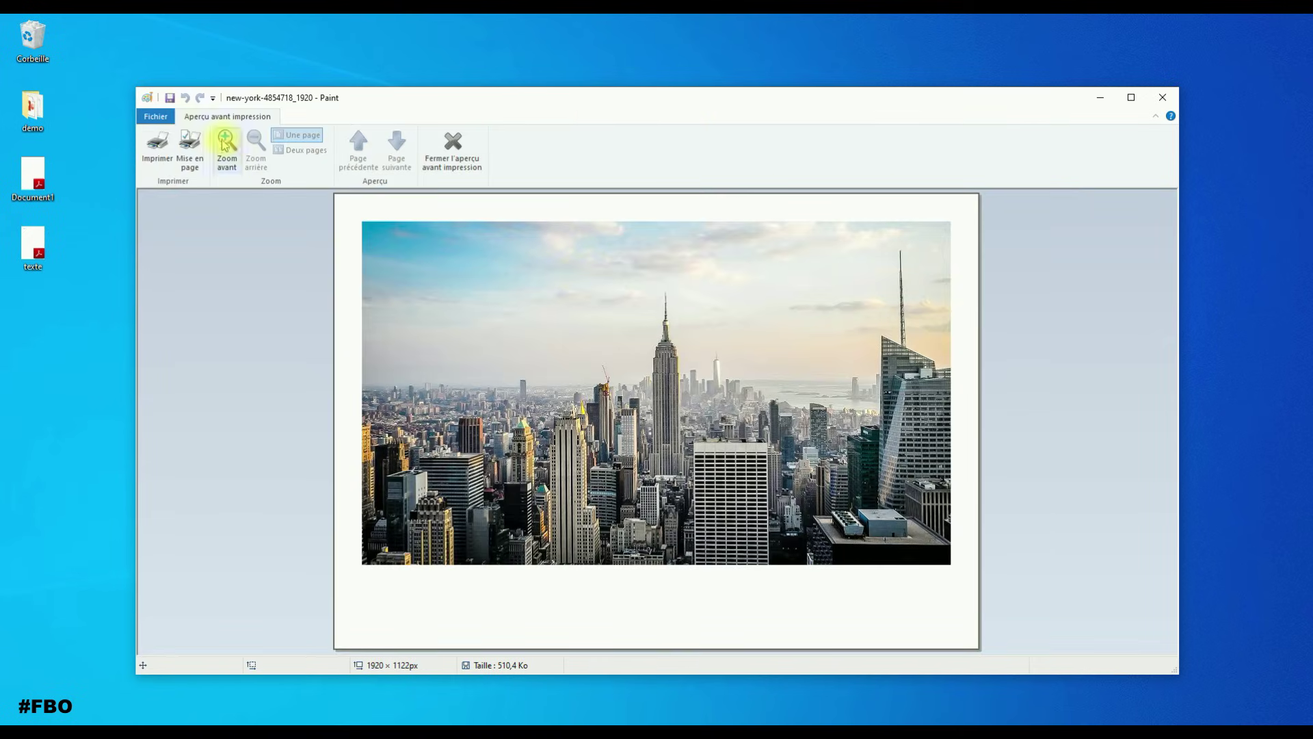
Print the New York image with PDFCreator, save it as image.pdf in the Desktop folder and postpone the PDFCreator update.
click(156, 117)
click(183, 260)
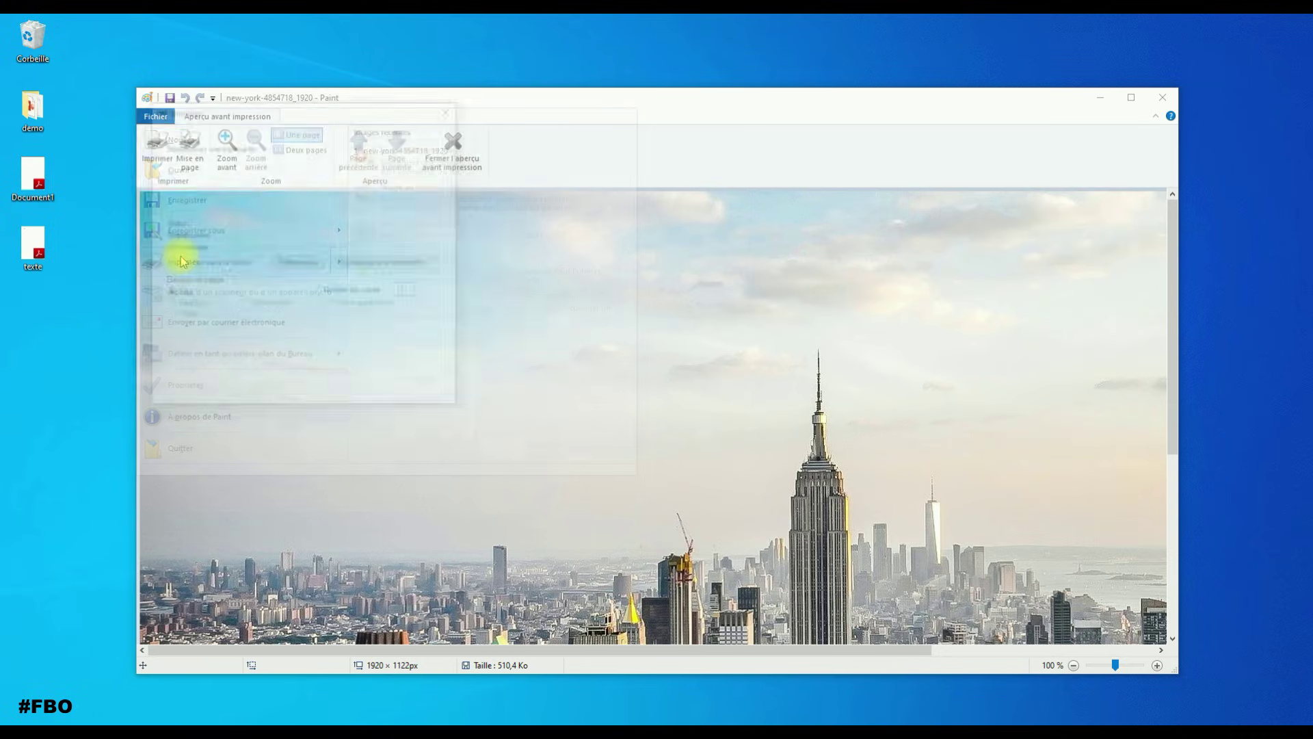
click(321, 396)
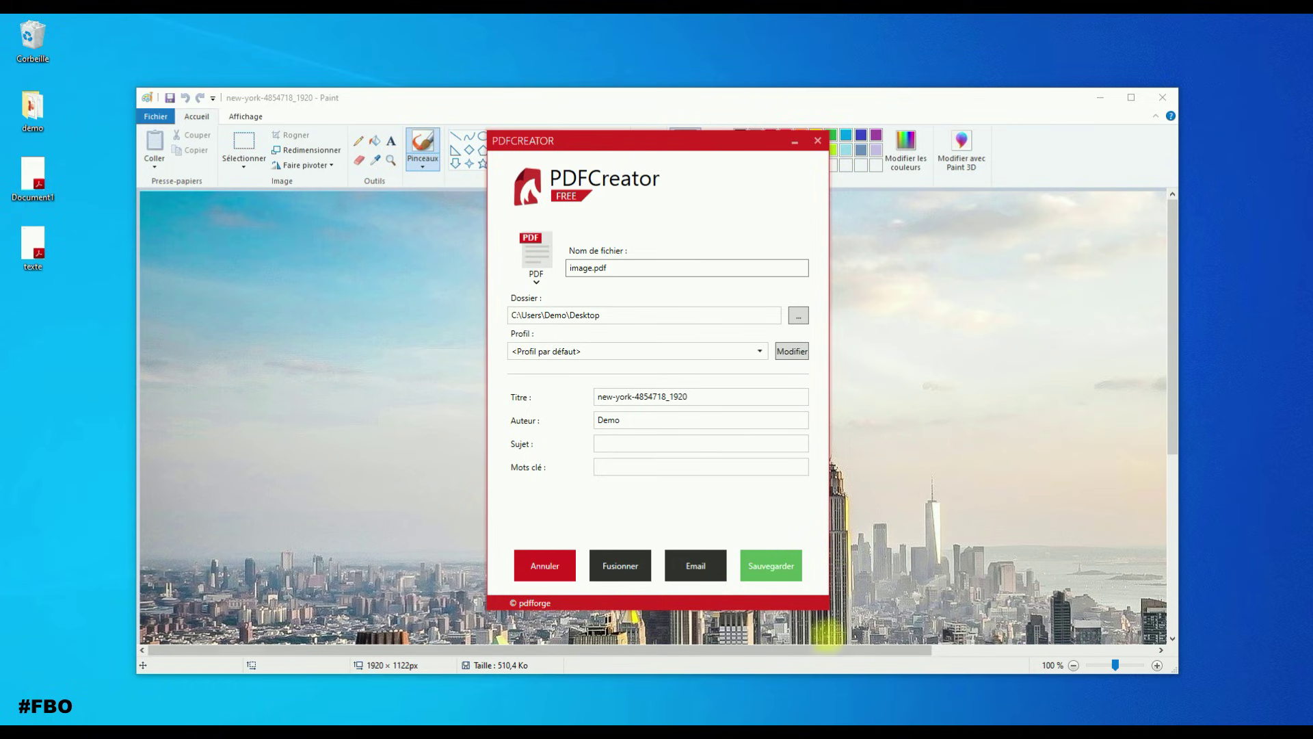
click(780, 570)
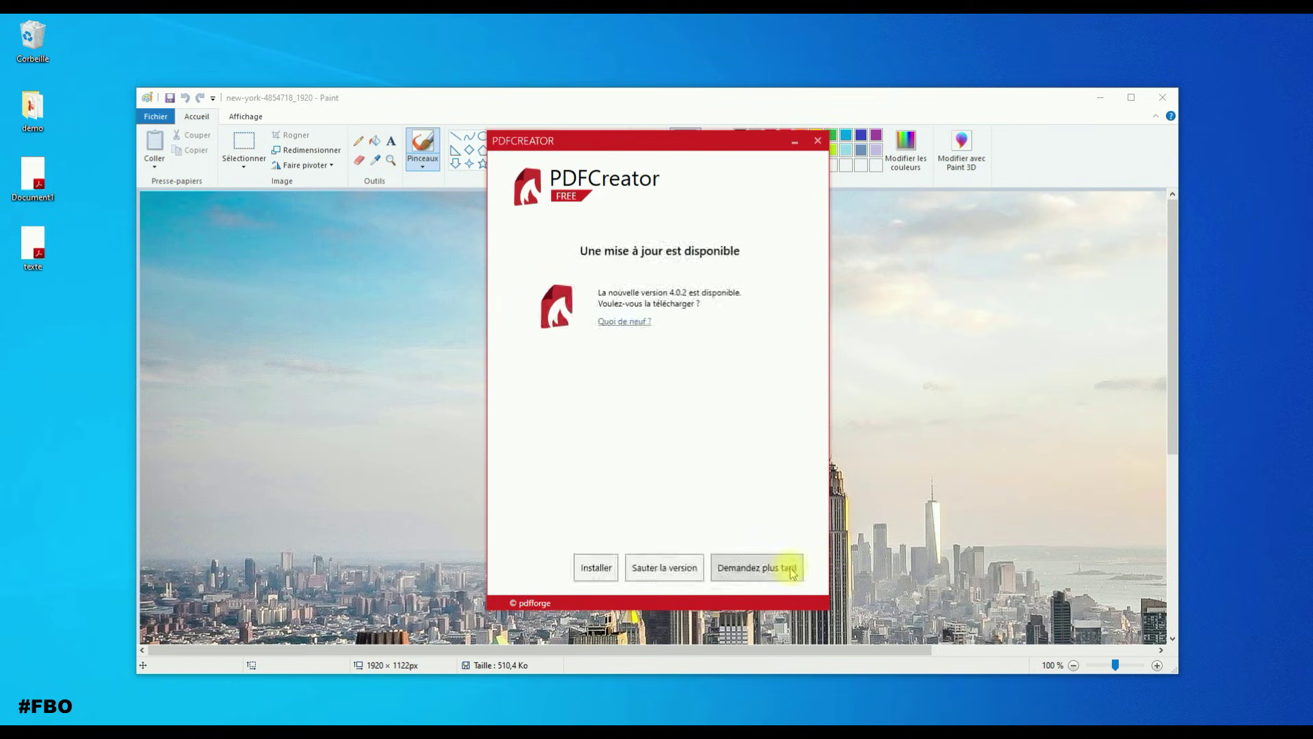
click(787, 566)
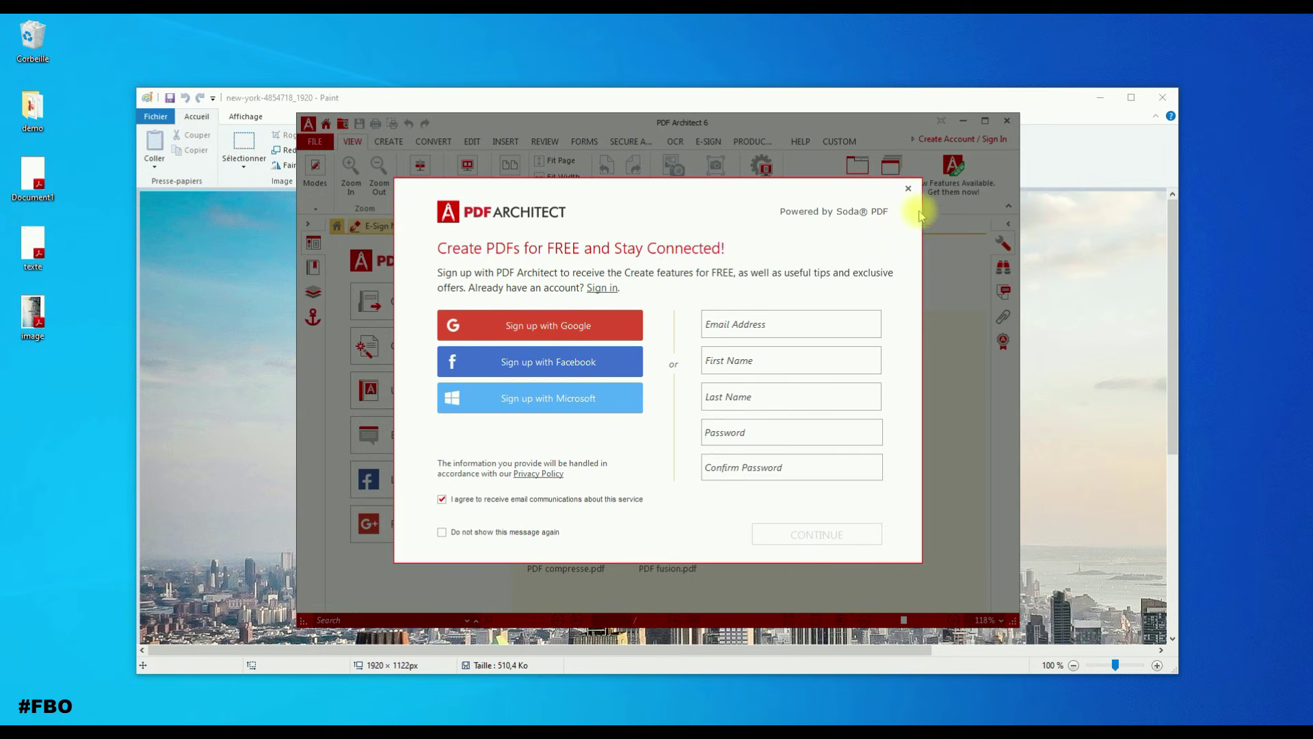
Dismiss the sign-up, default-application and new-version prompts in PDF Architect.
click(908, 188)
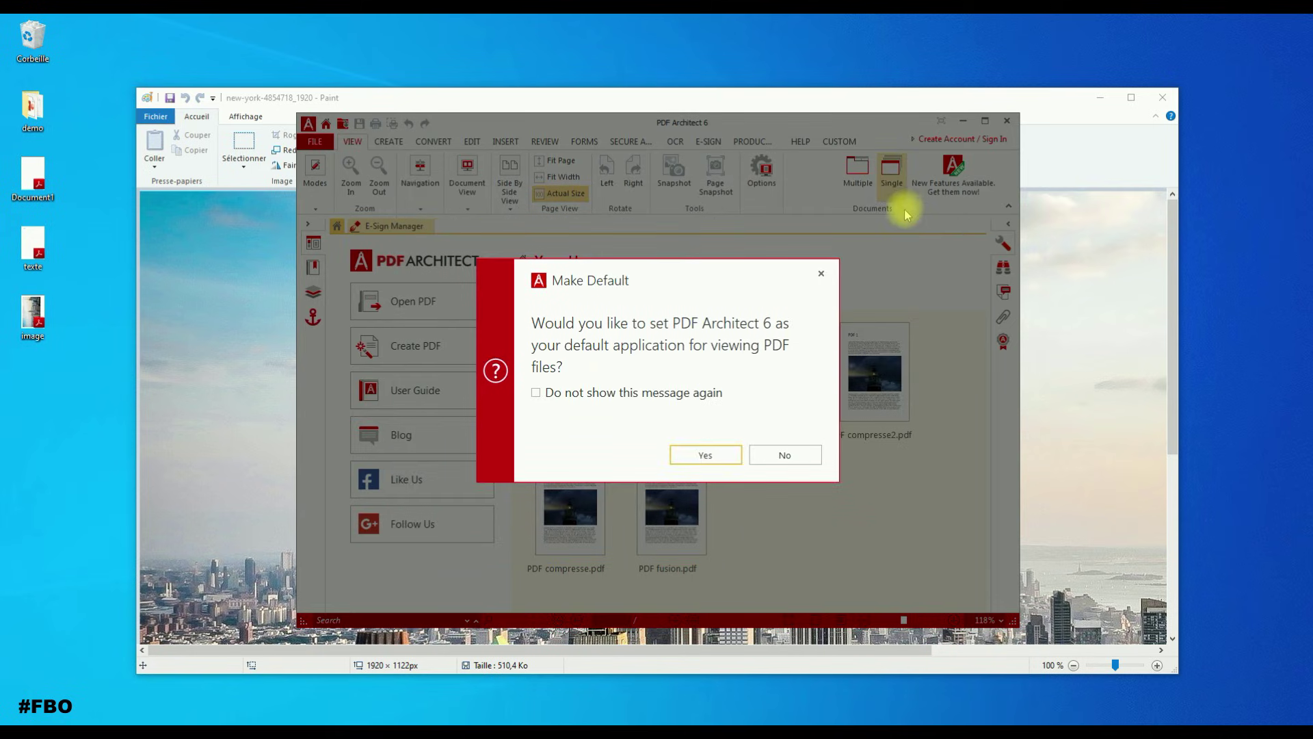
click(821, 273)
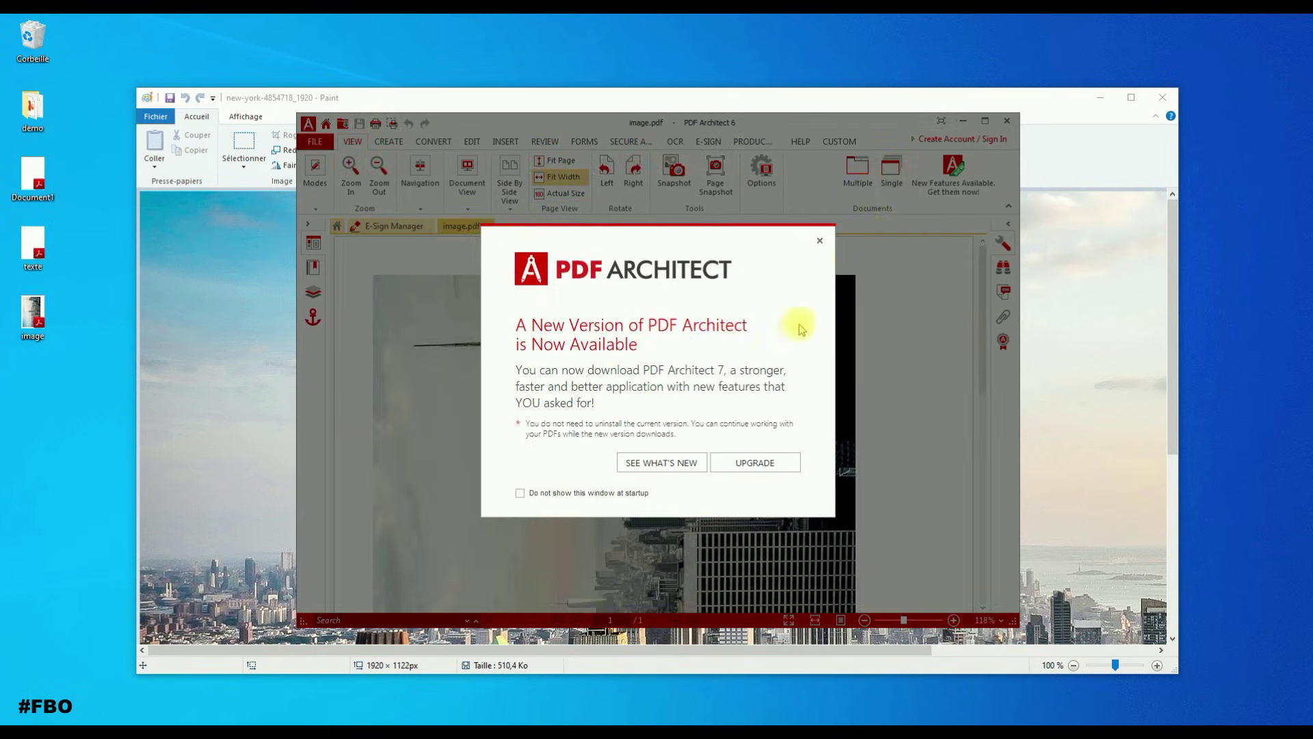
click(819, 240)
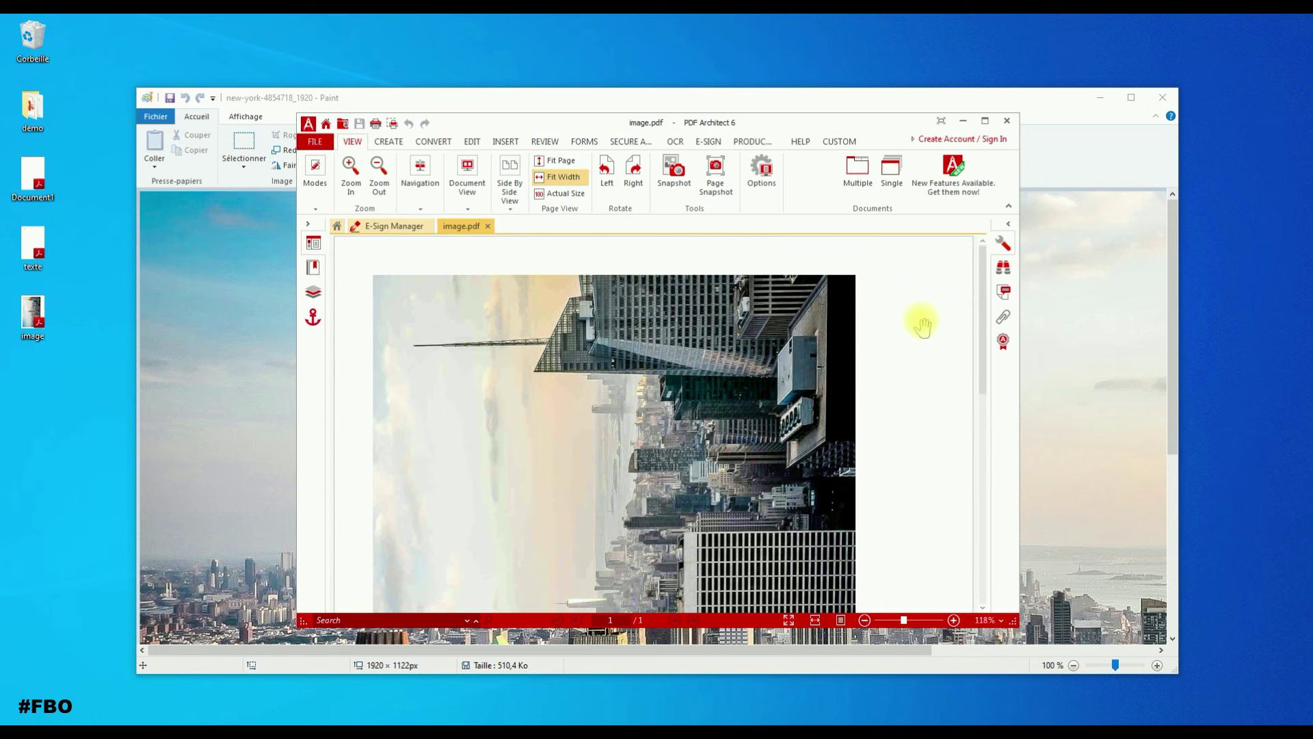
Look over the whole page of image.pdf and close PDF Architect and Paint.
scroll(851, 386, down, 5)
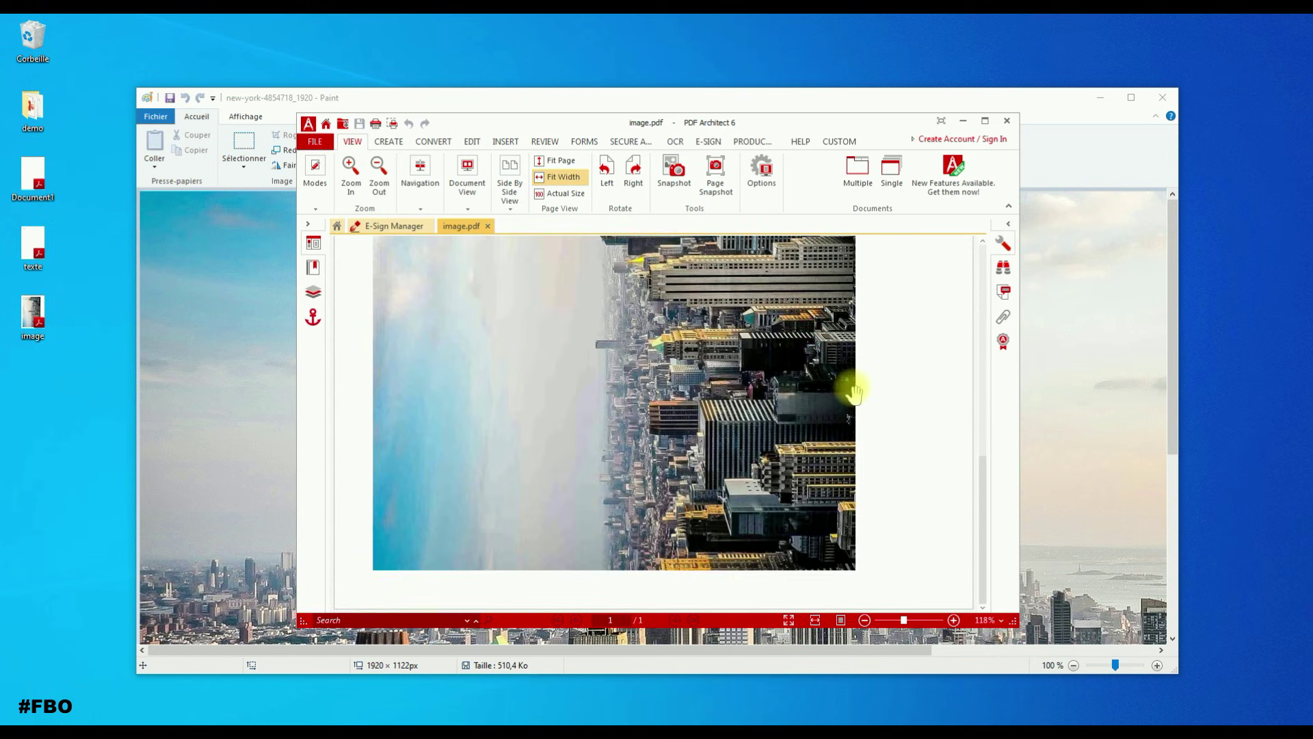
scroll(851, 386, up, 5)
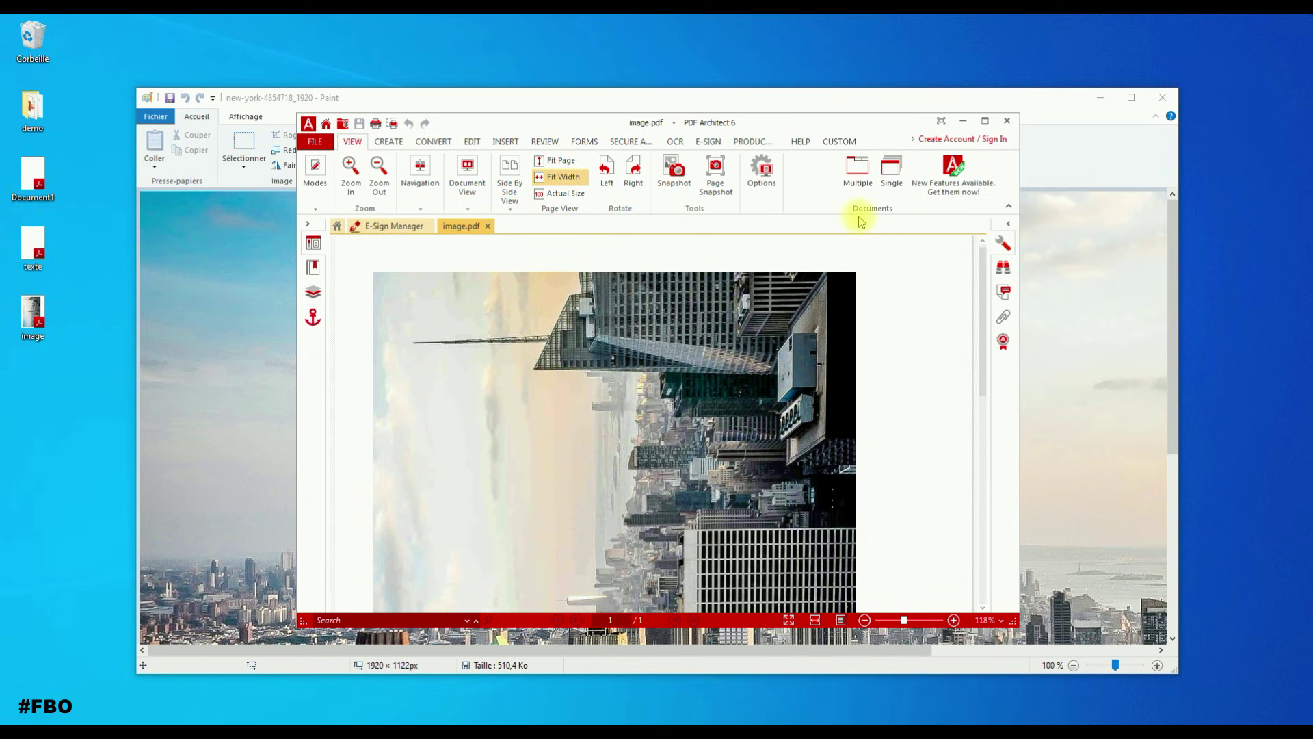
click(1007, 120)
click(1163, 97)
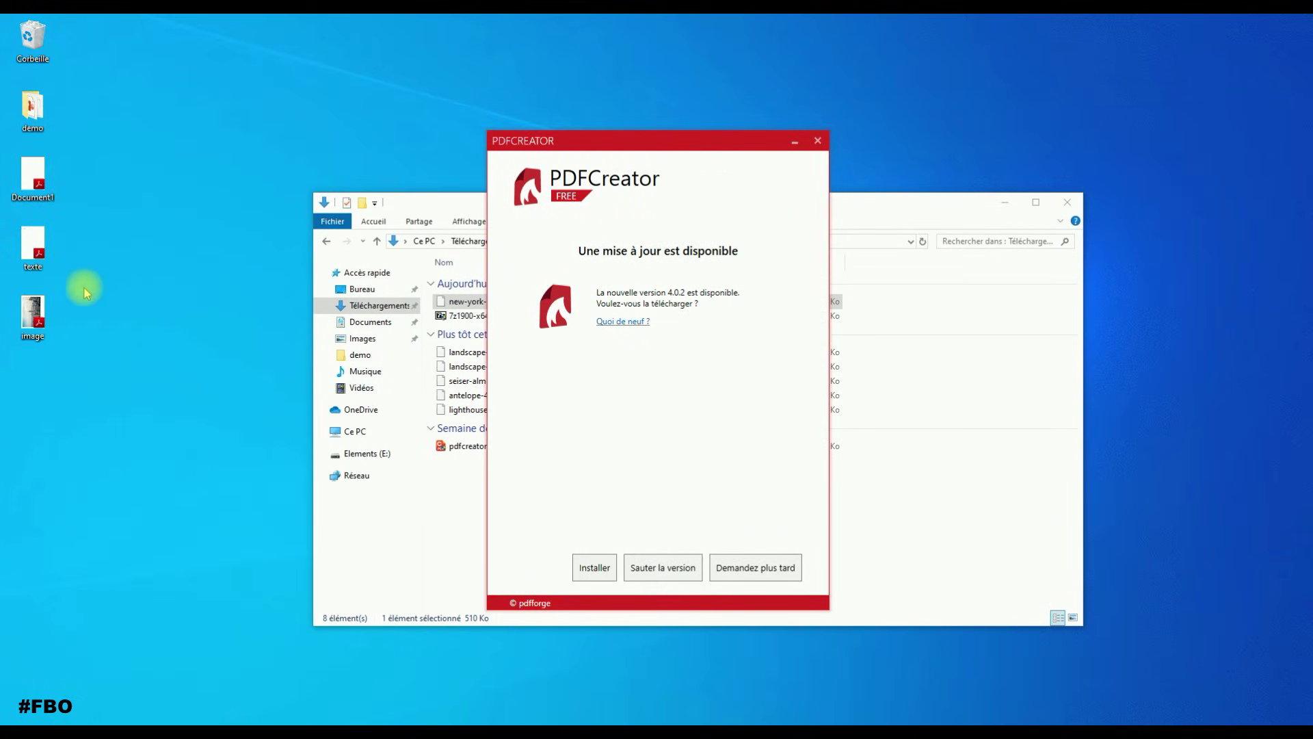
Check image.pdf from the desktop in Adobe Acrobat Reader, closing it and the PDFCreator update window.
double_click(32, 315)
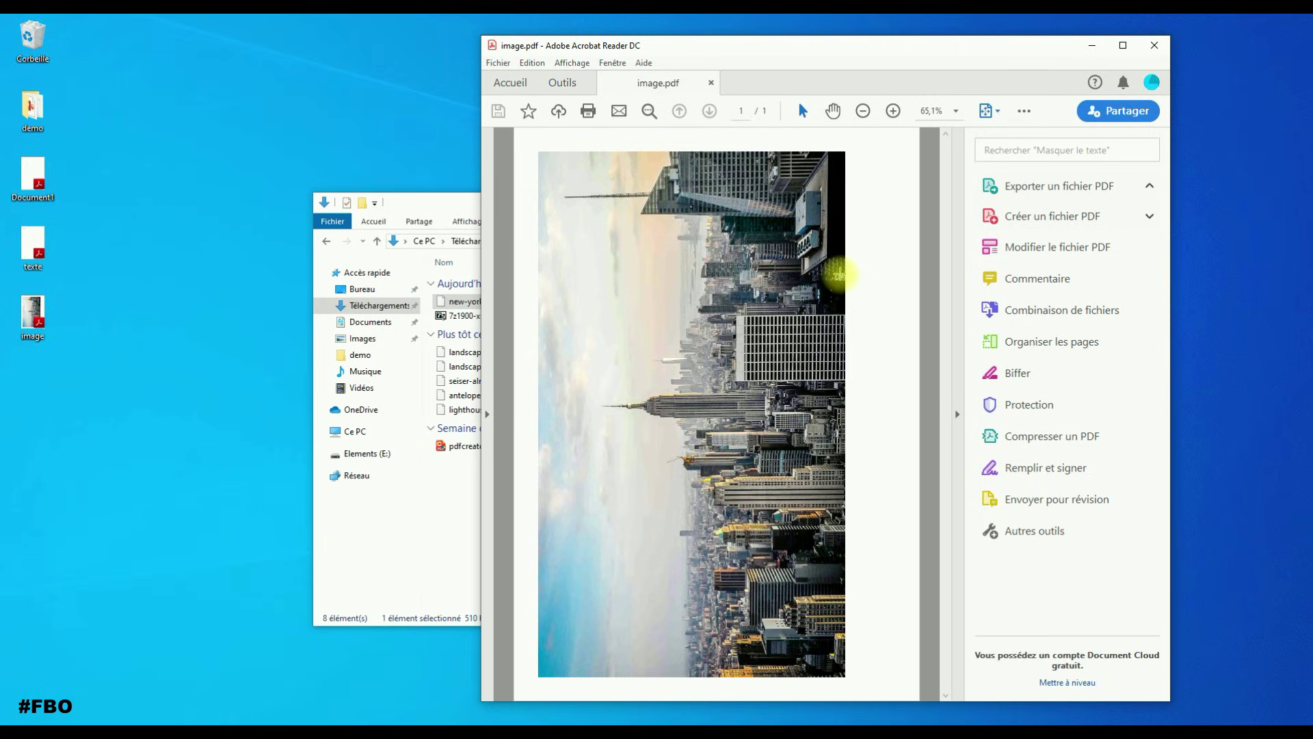
click(1154, 45)
click(815, 134)
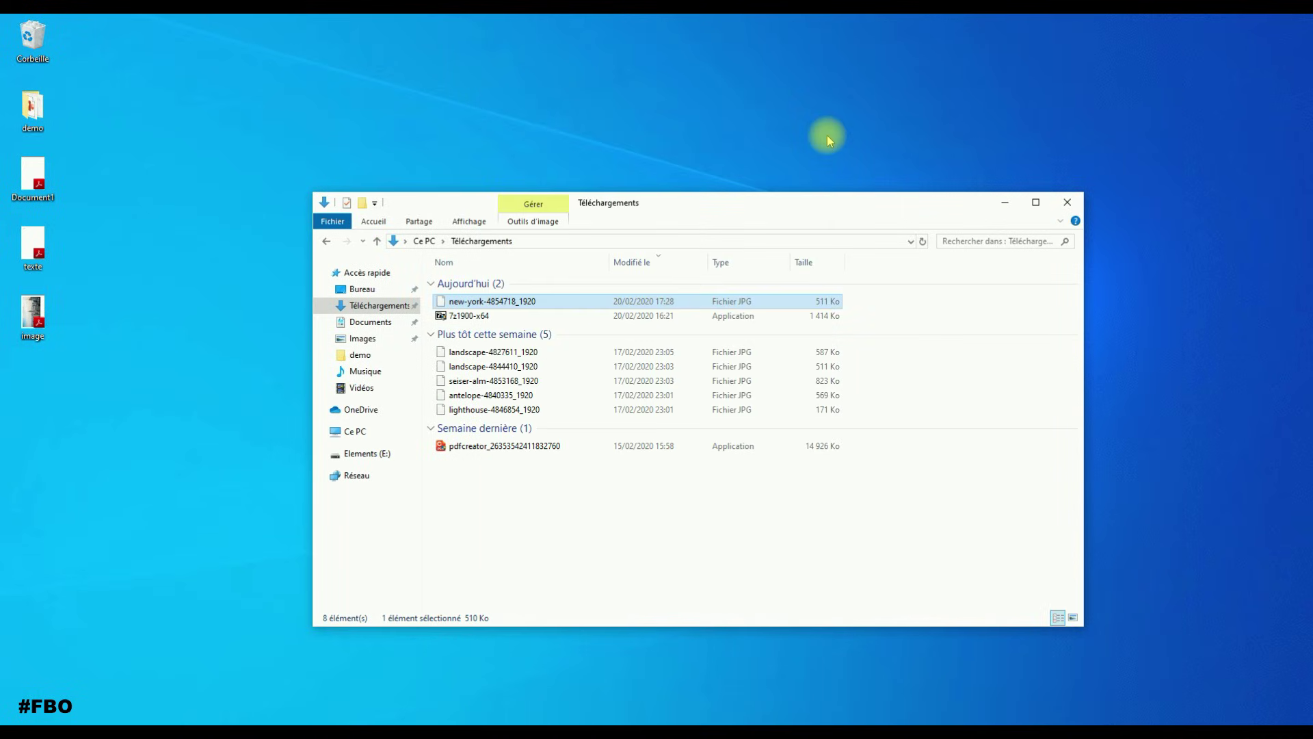